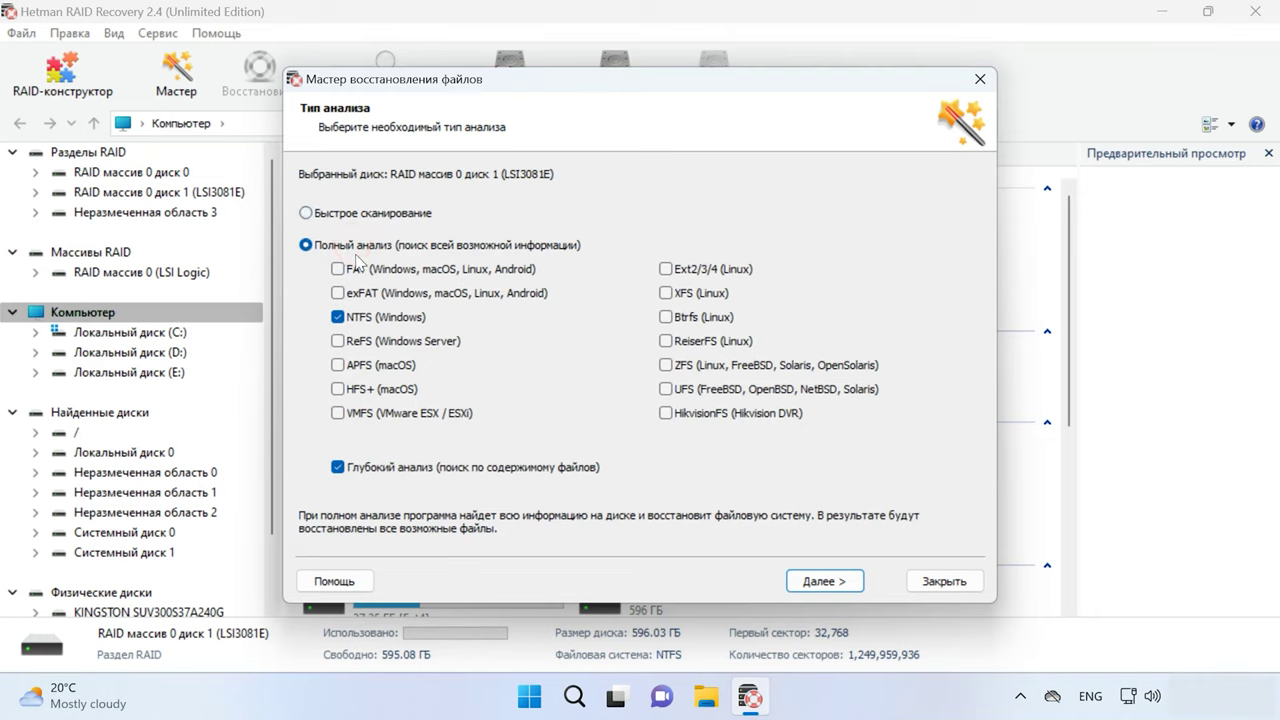
- Run a fast scan of RAID array 0 disk 1 (LSI3081E), finish the wizard and look over the found files
click(373, 214)
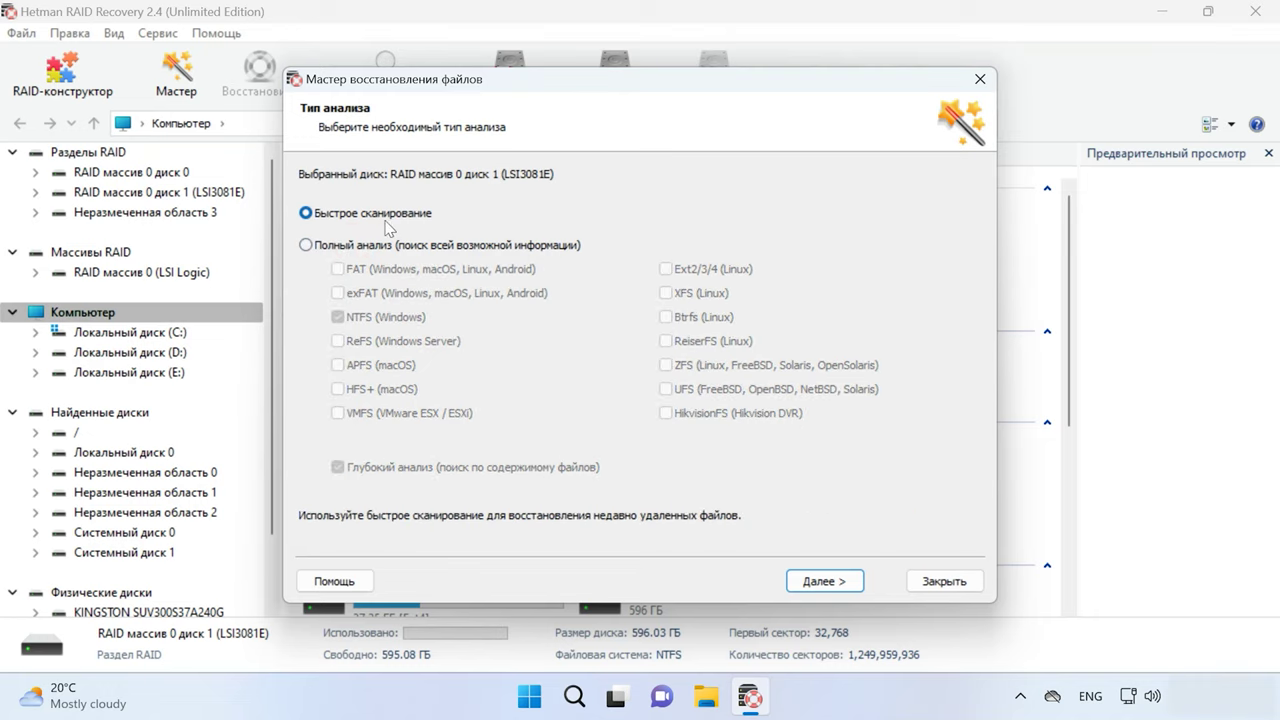
click(825, 582)
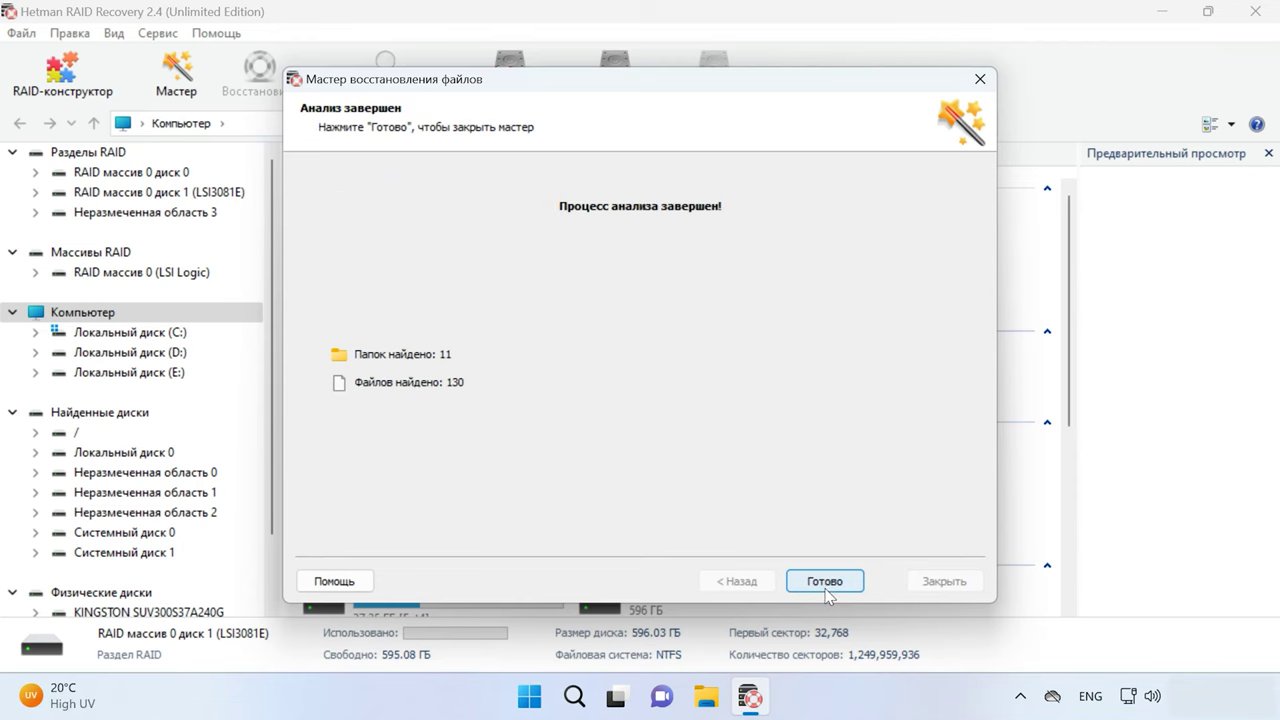
click(826, 588)
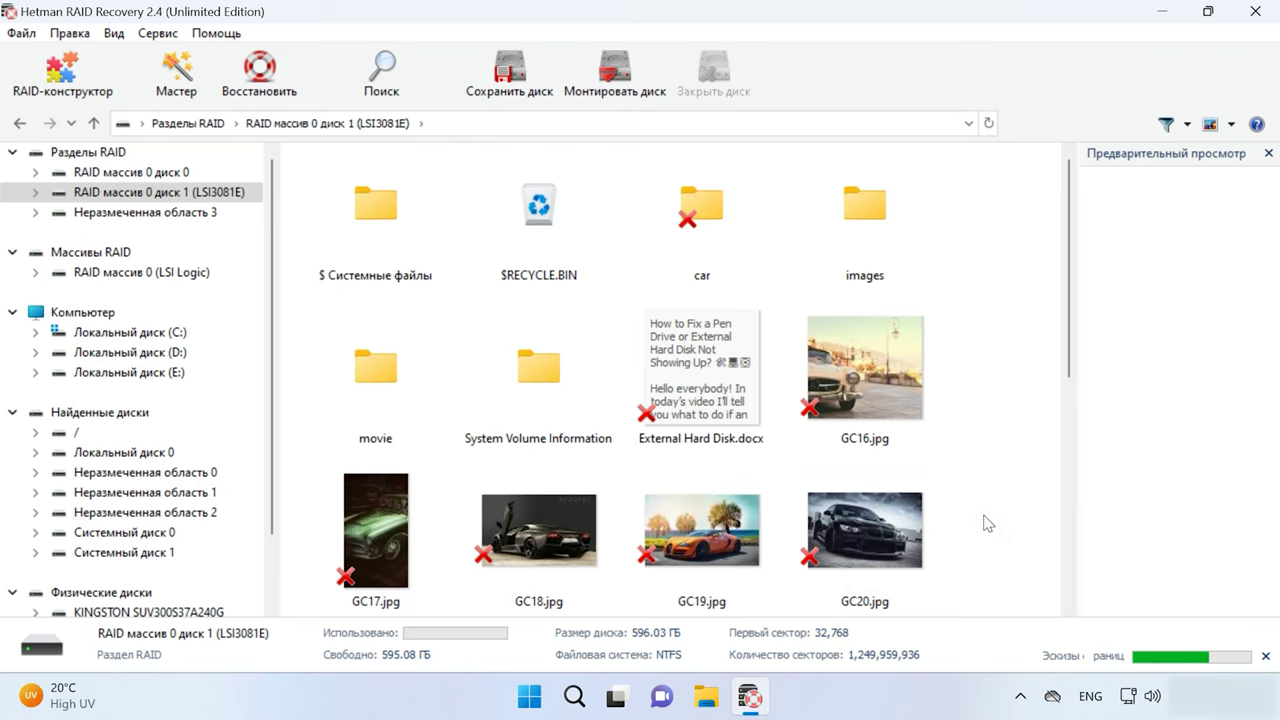
scroll(985, 523, down, 5)
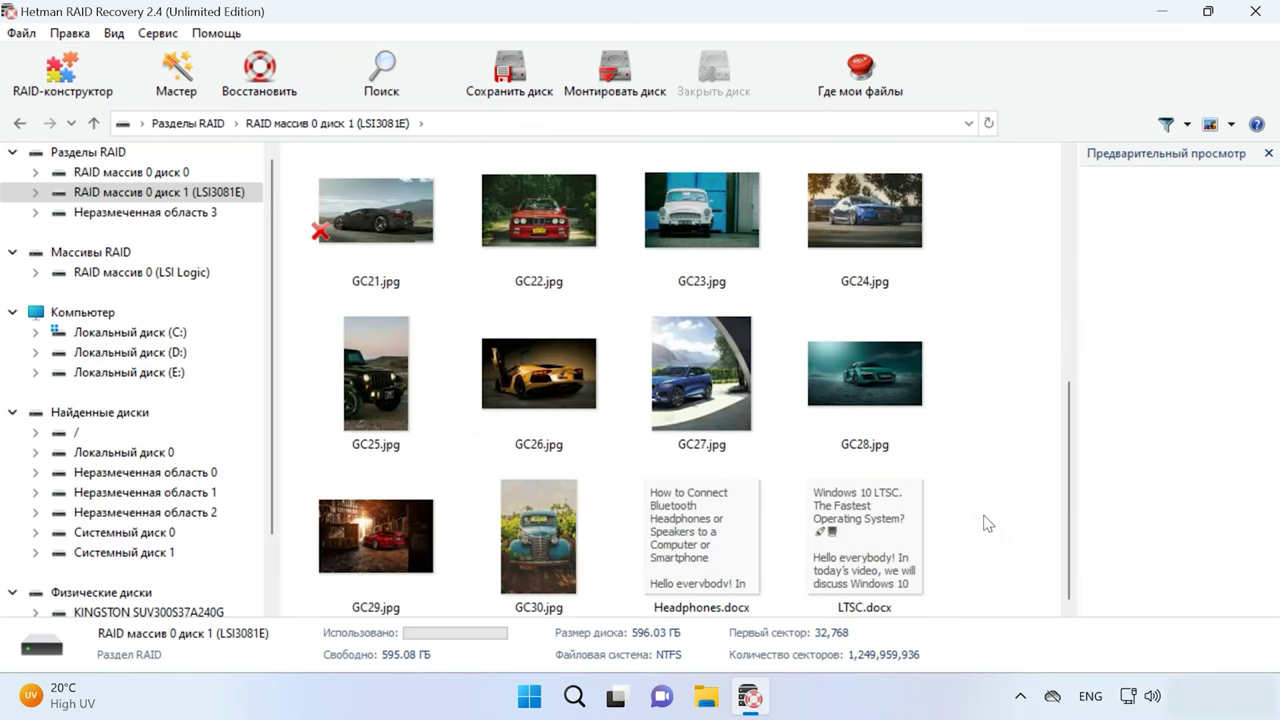
scroll(985, 523, up, 5)
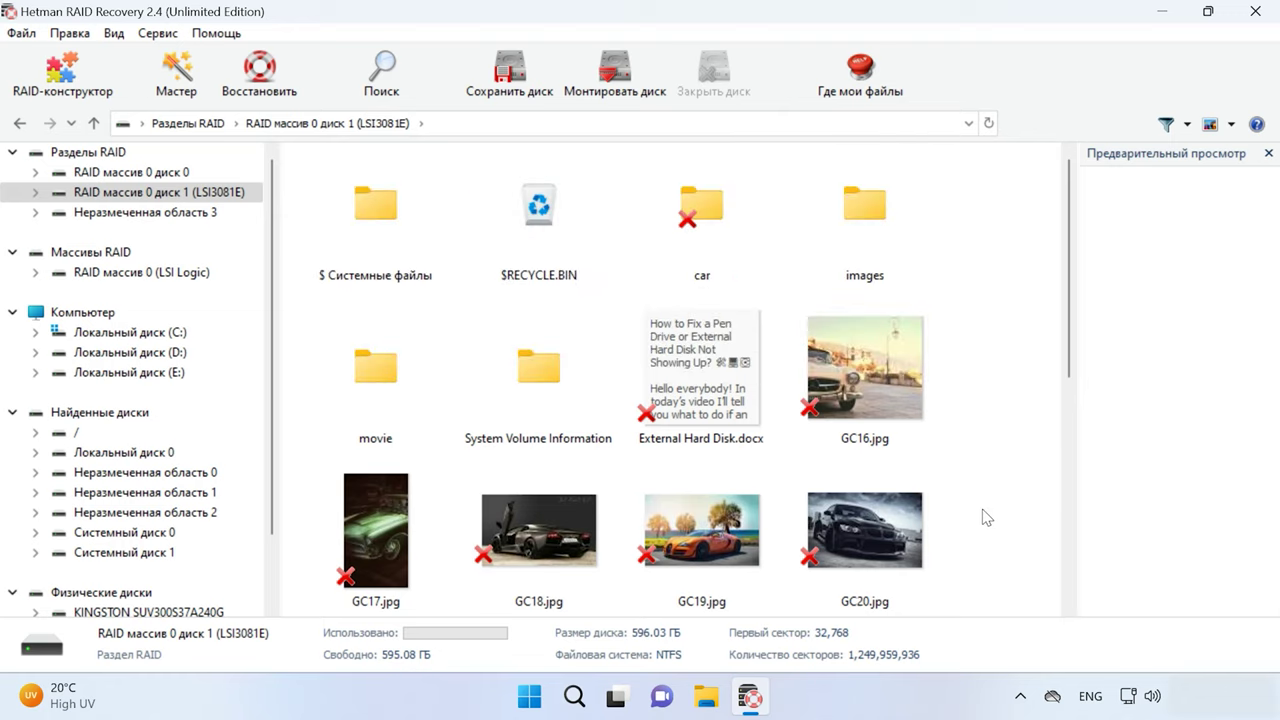
- Open Windows Disk Management, dismiss disk initialization and inspect the entries for Disk 1 and Disk 2
right_click(530, 696)
click(513, 326)
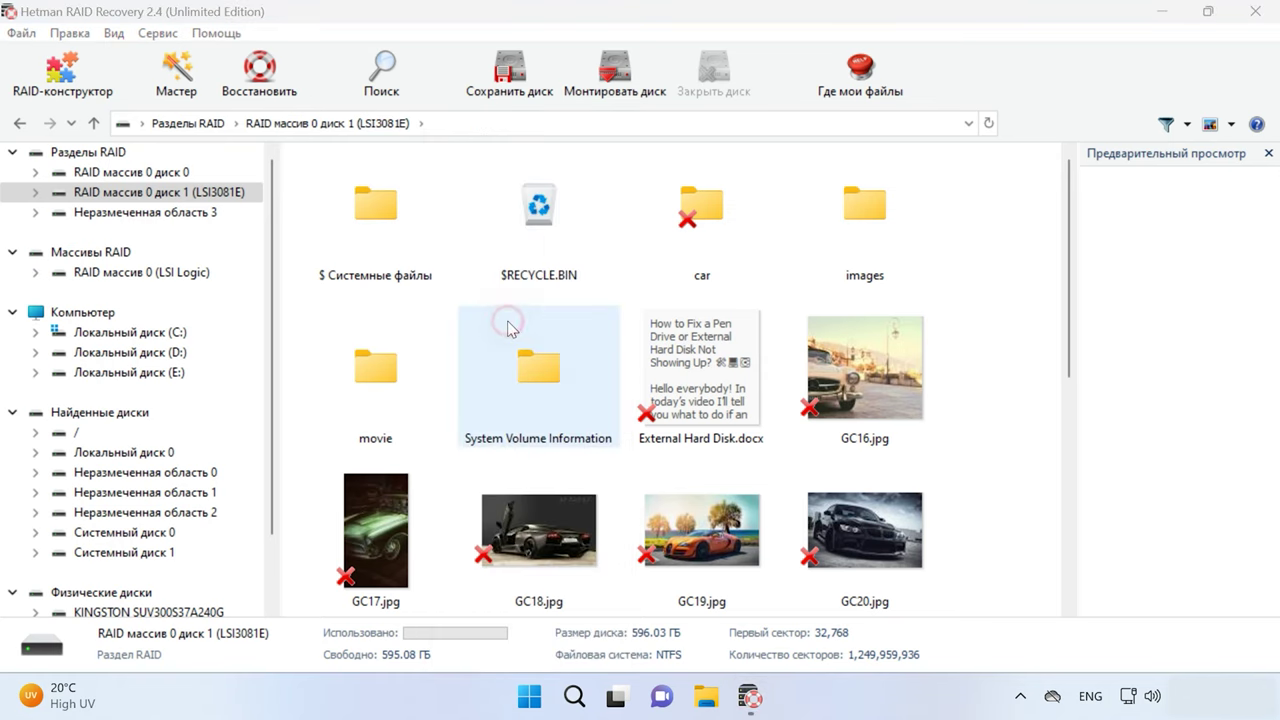
click(817, 84)
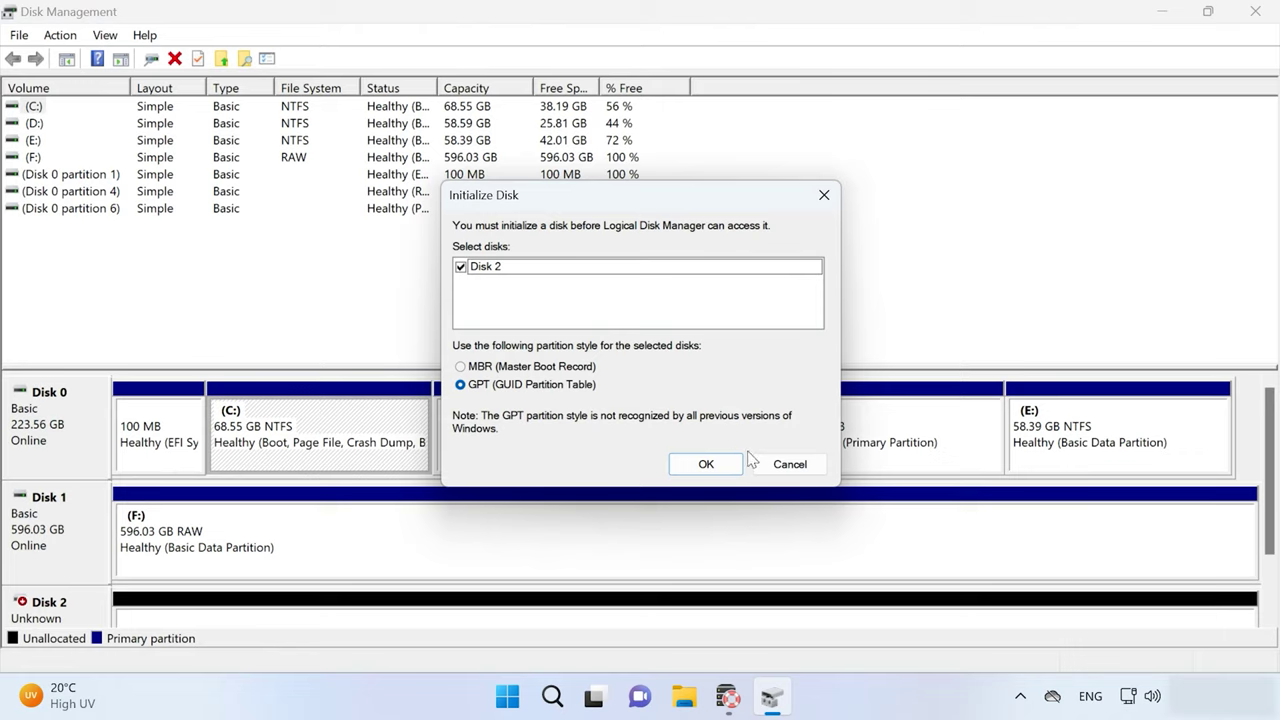
click(800, 468)
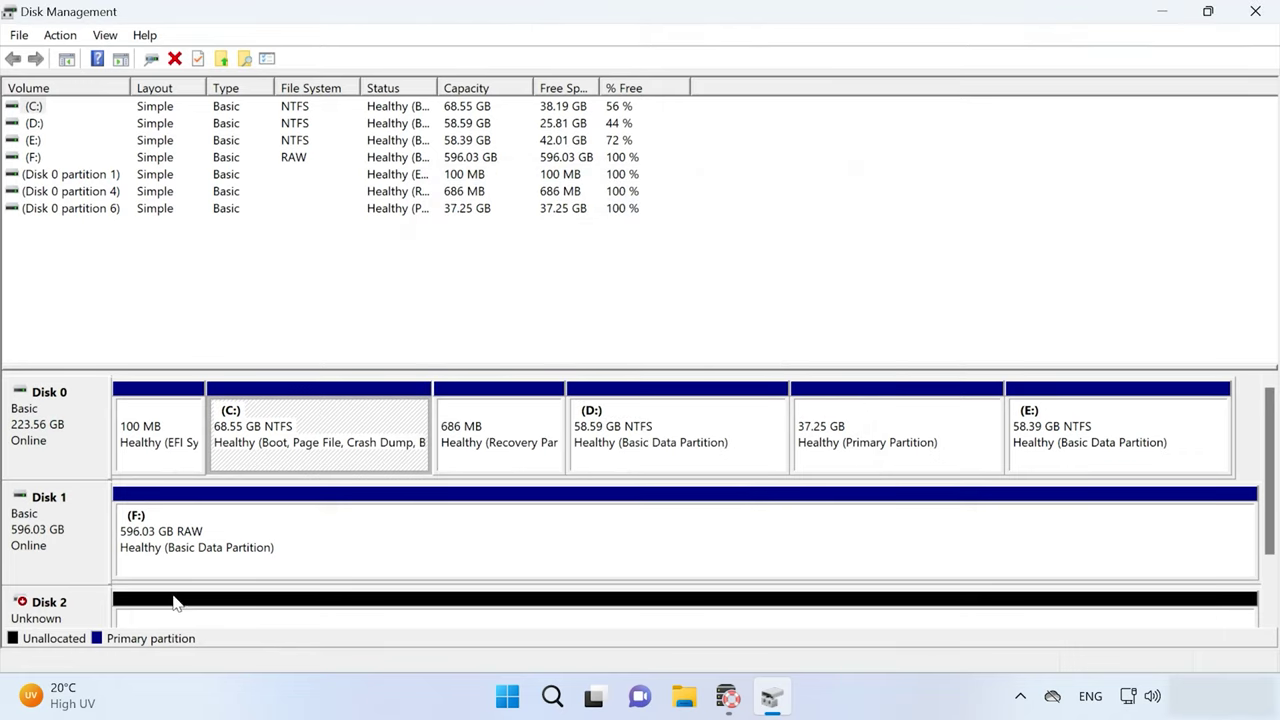
drag(1274, 516, 1270, 578)
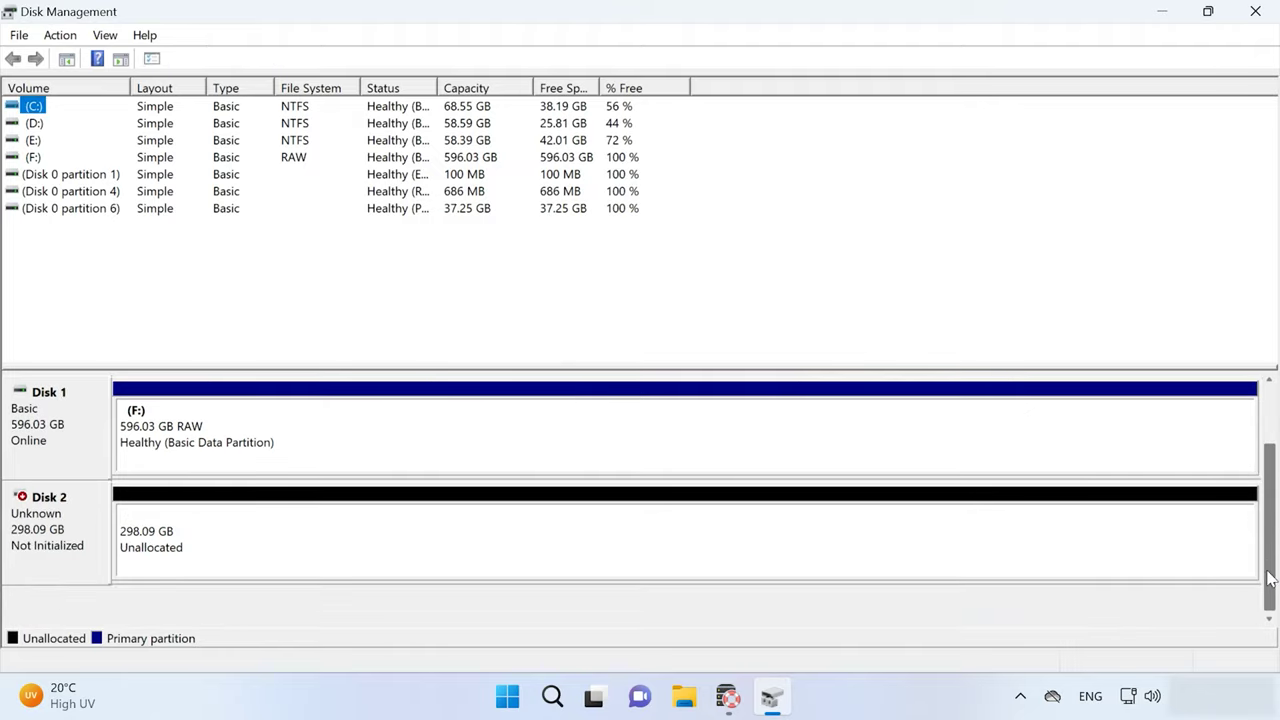
click(75, 548)
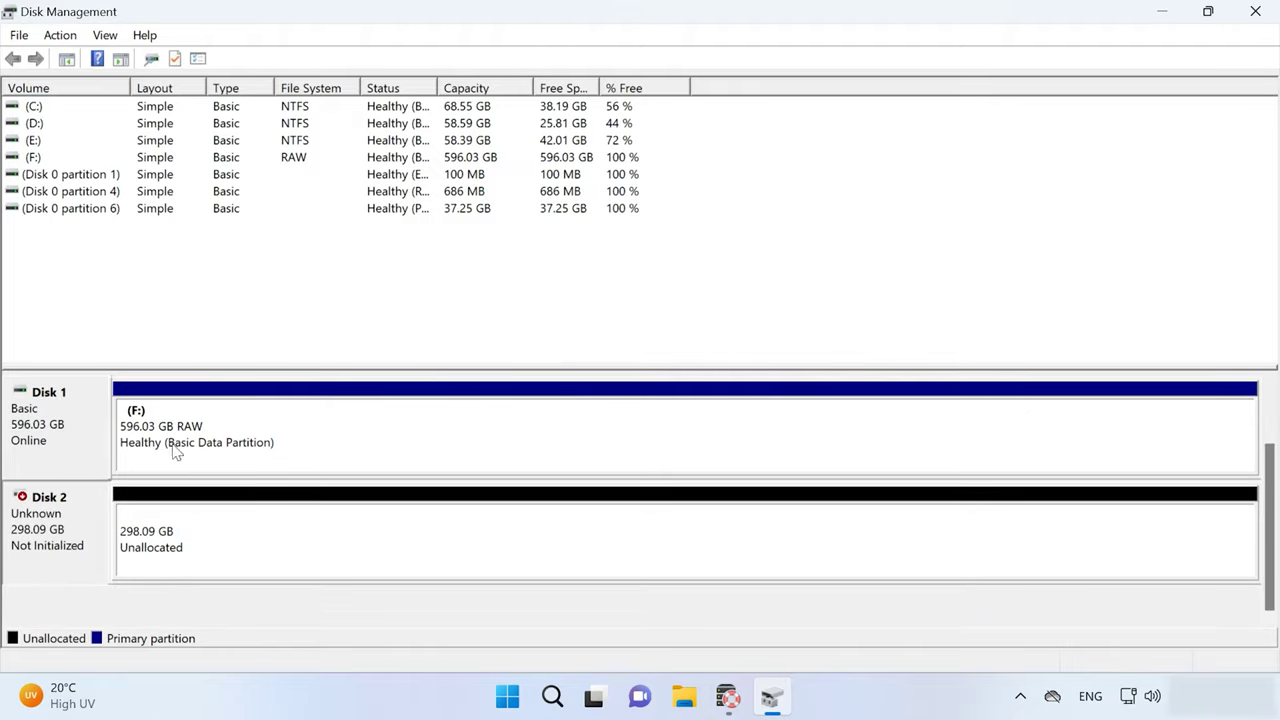
- Switch back to Hetman RAID Recovery, preview GC16.jpg and look through the deleted car folder
click(729, 695)
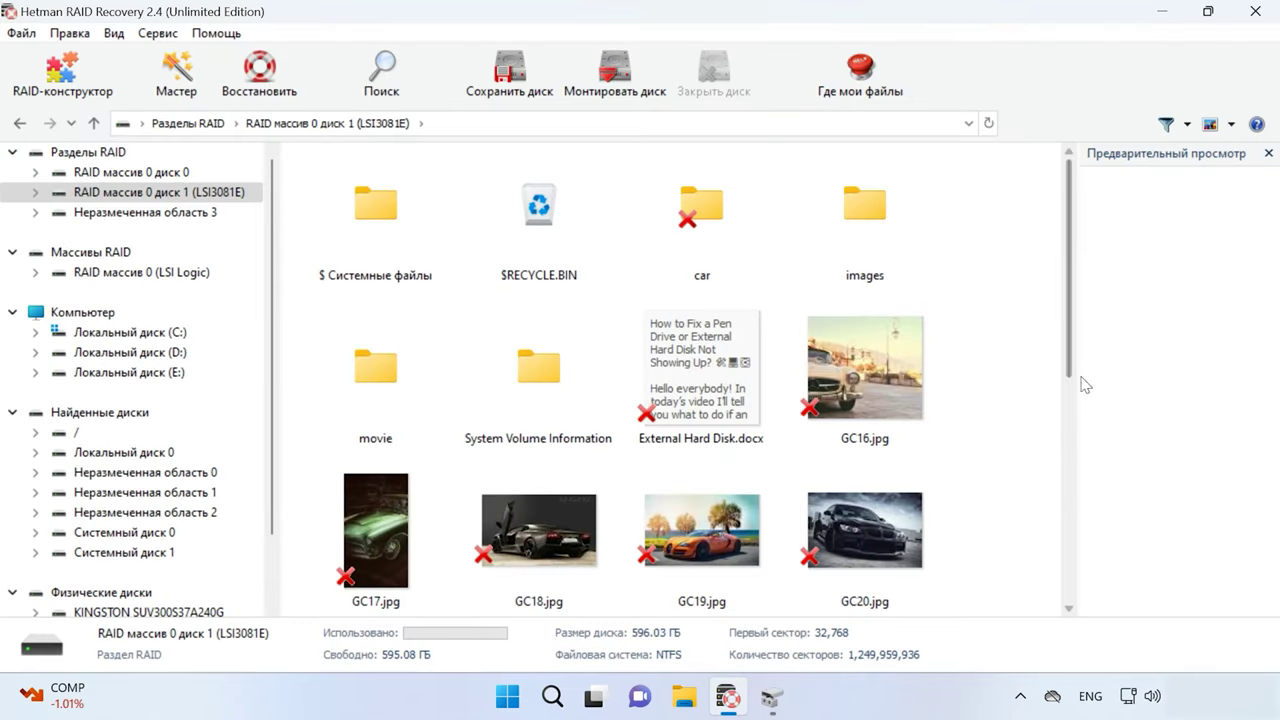
mouse_move(1070, 358)
mouse_down()
mouse_move(1066, 568)
mouse_move(1066, 358)
mouse_up()
click(869, 380)
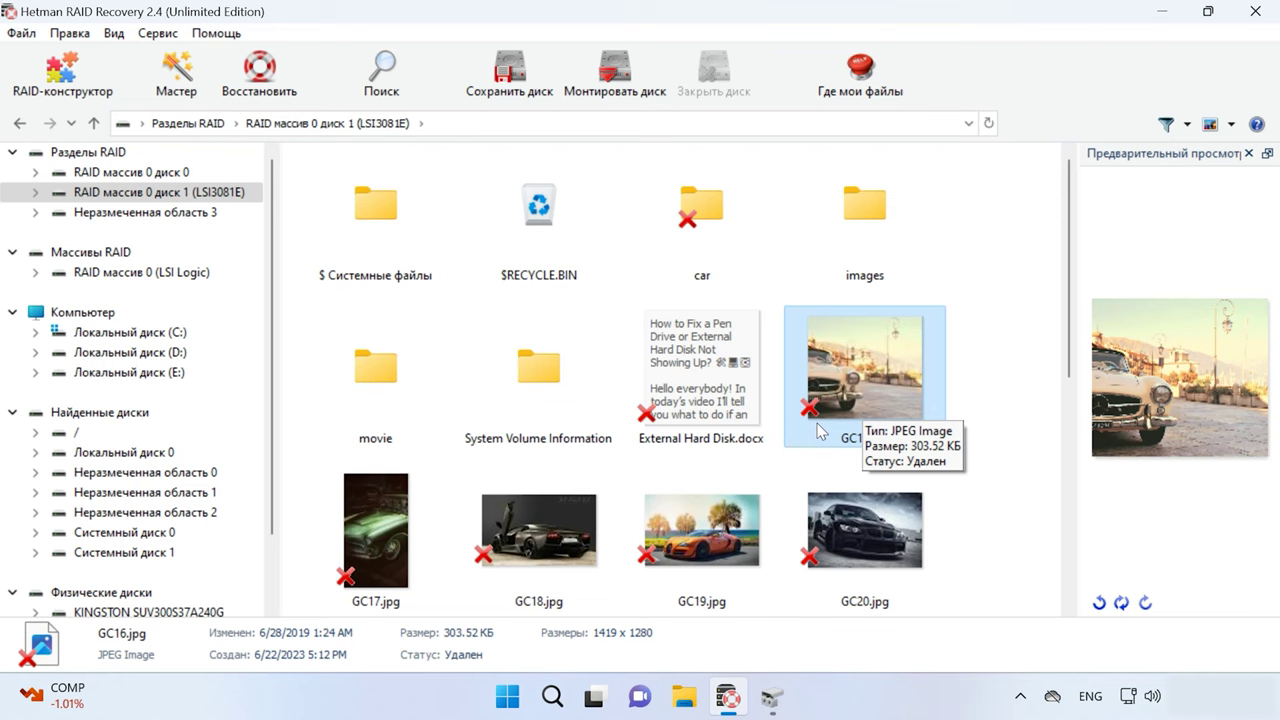
double_click(702, 205)
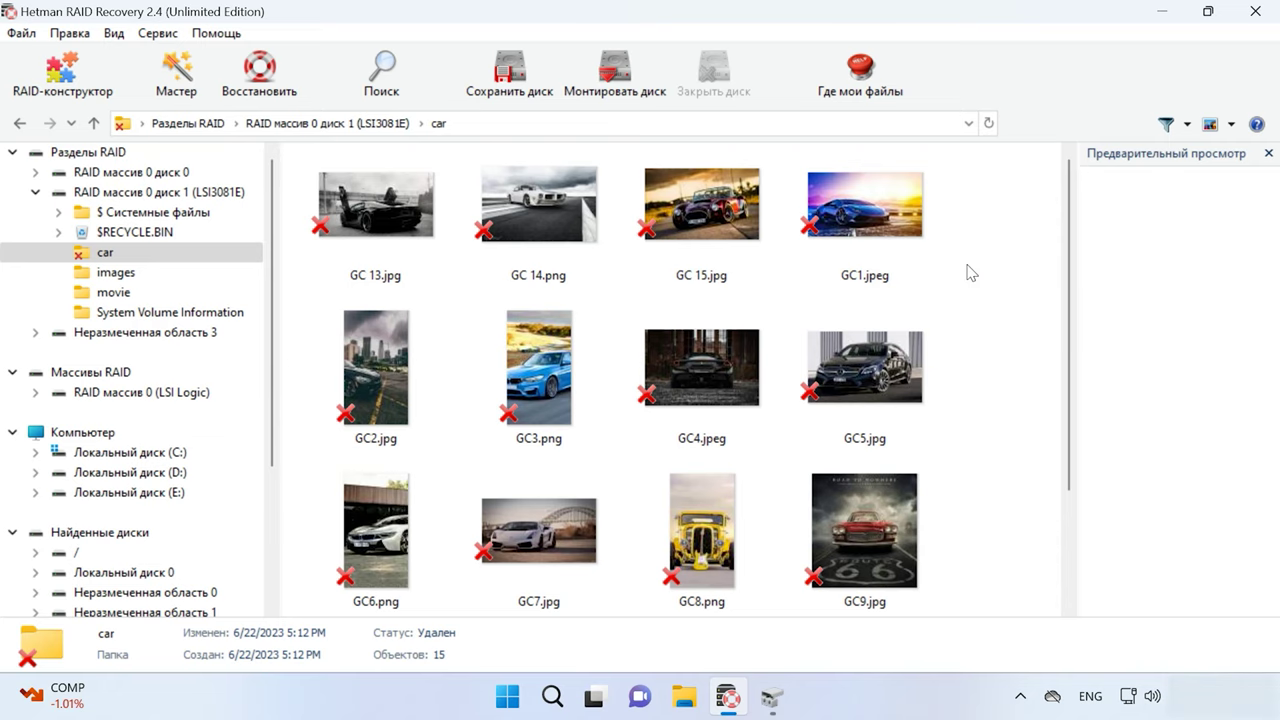
scroll(968, 275, down, 3)
scroll(968, 275, up, 3)
click(94, 123)
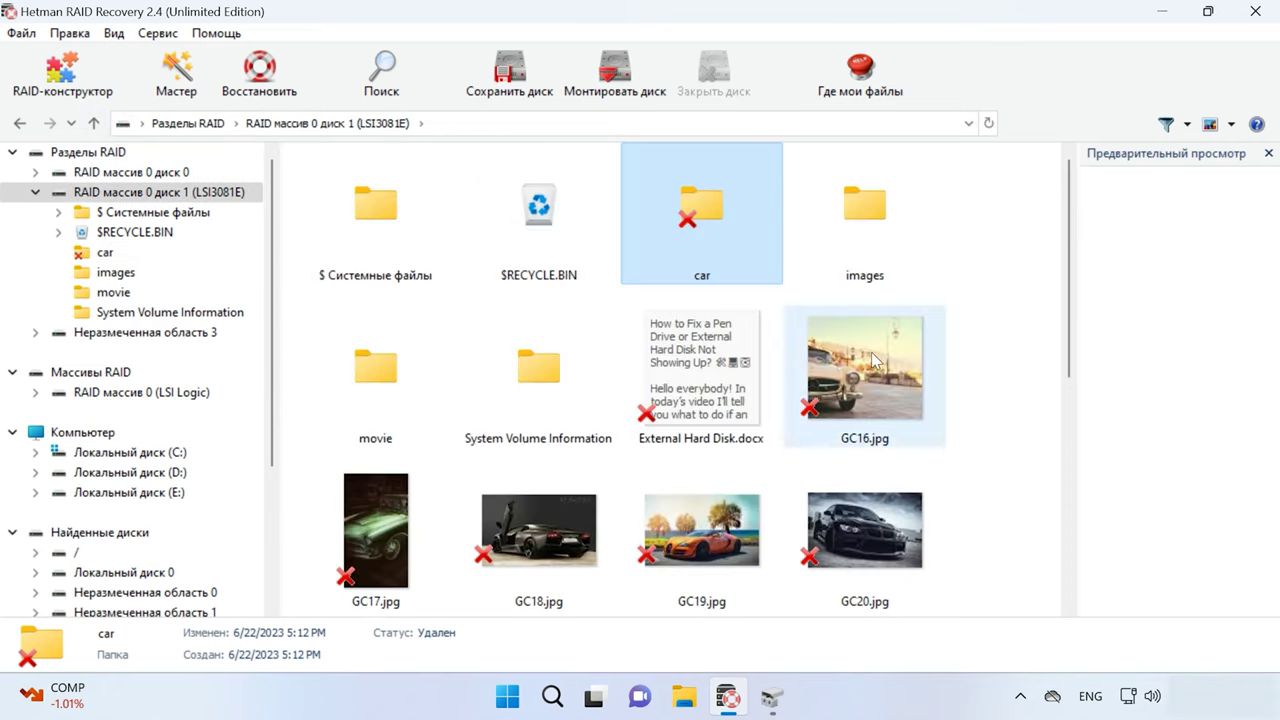
- Recover the images GC17.jpg to GC24.jpg to the hard disk folder C:\1\, keeping the folder structure option enabled
click(1038, 364)
scroll(1046, 375, down, 3)
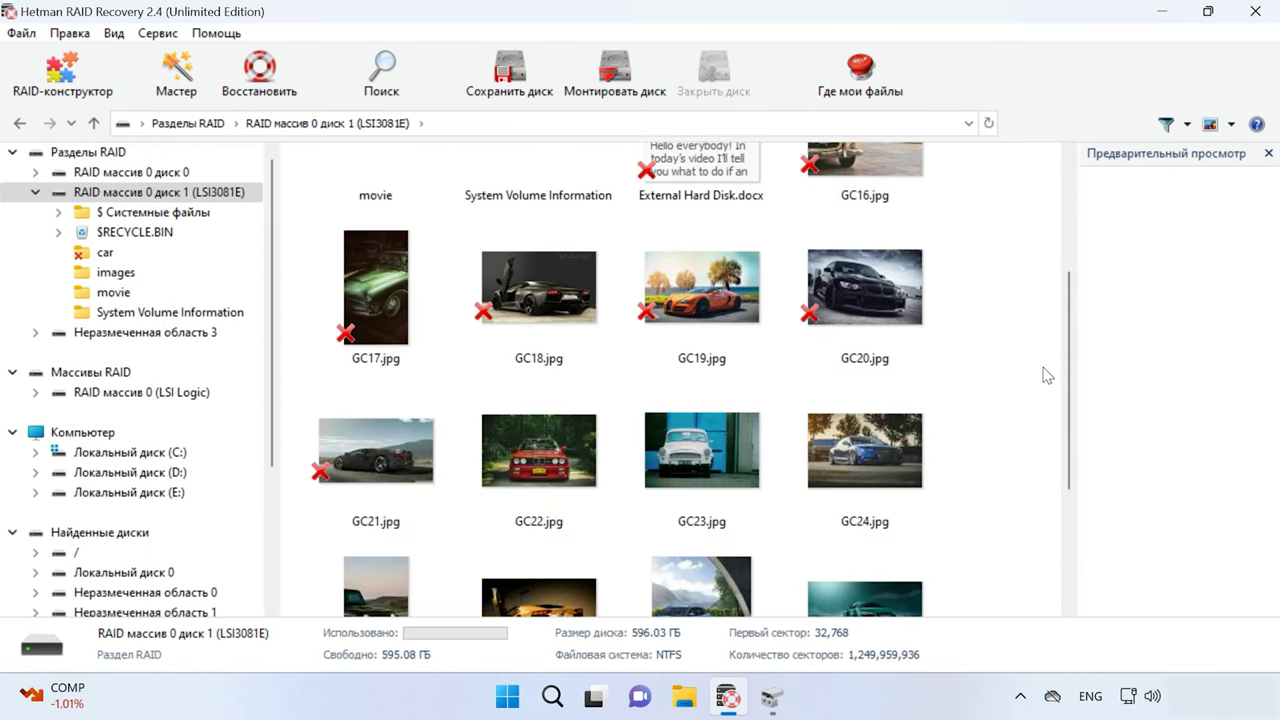
drag(1024, 278, 360, 485)
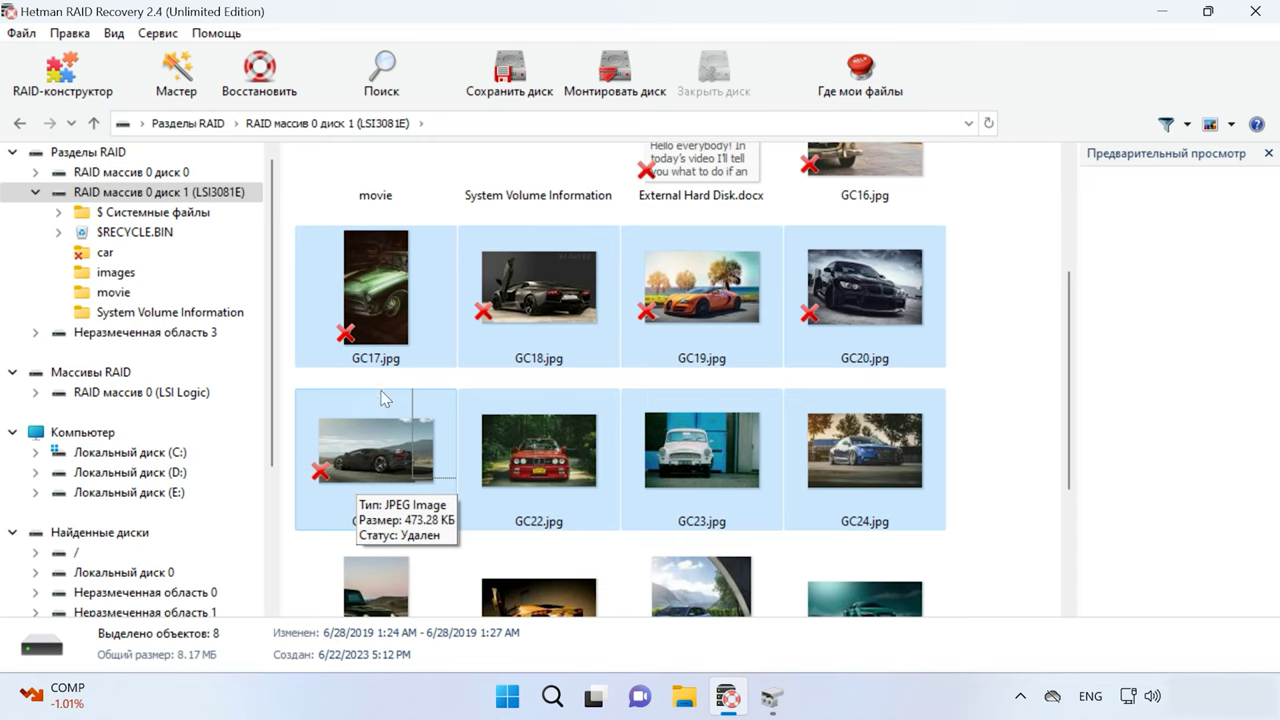
click(273, 97)
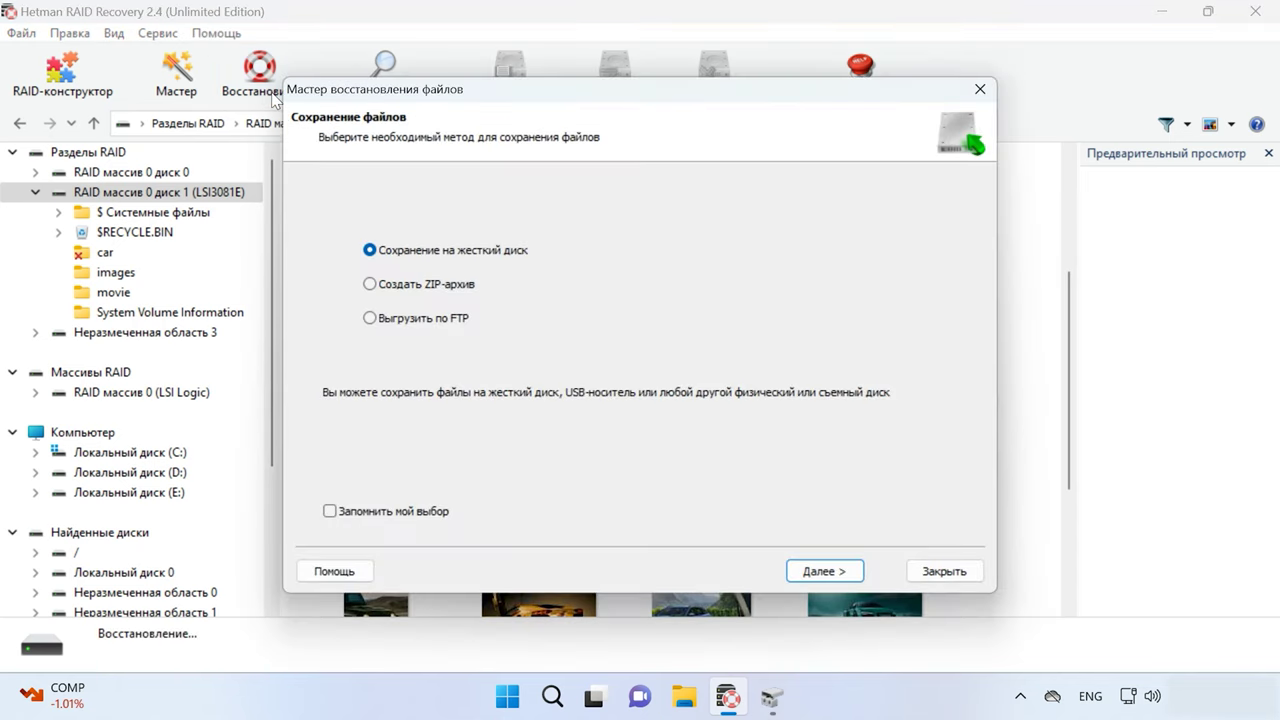
click(816, 574)
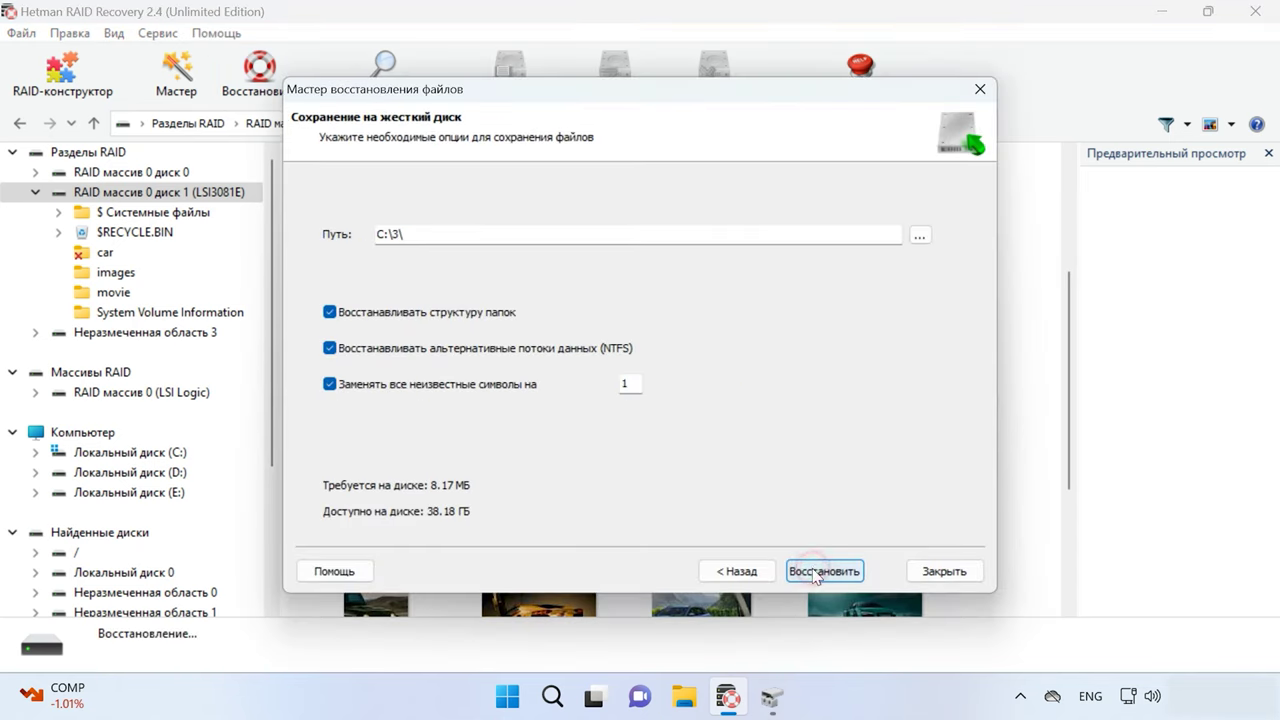
click(400, 234)
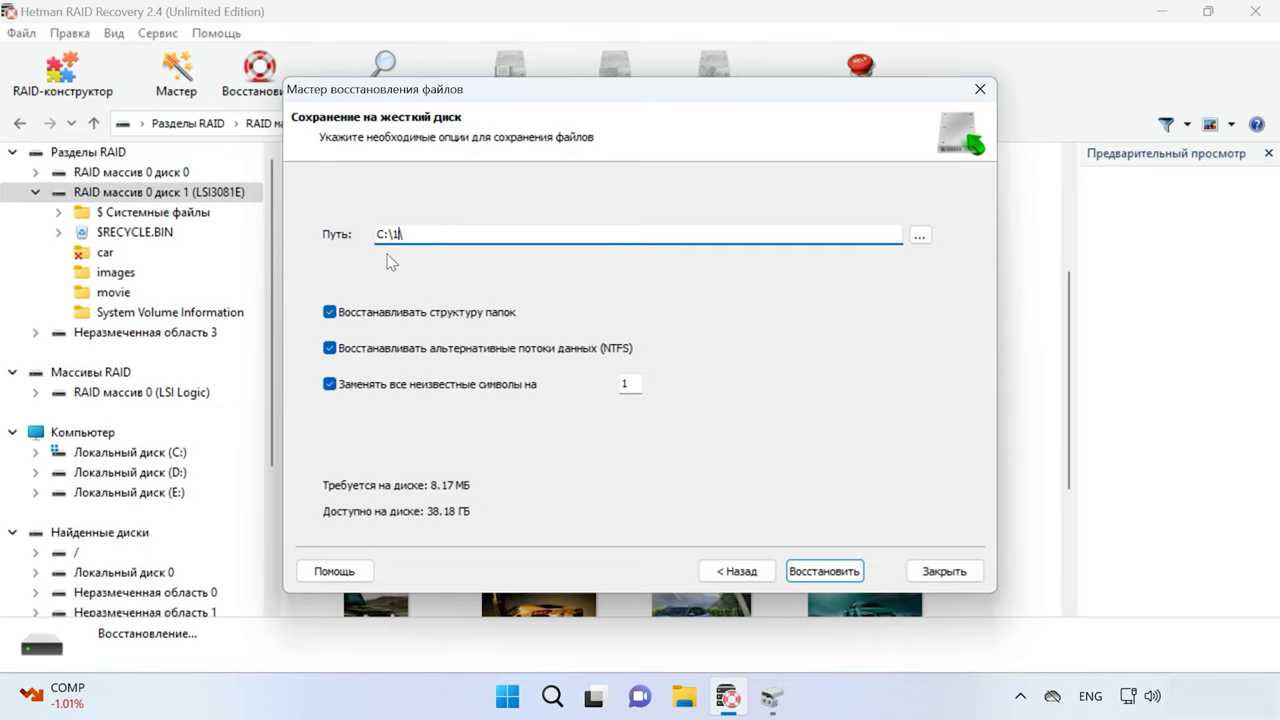
click(832, 578)
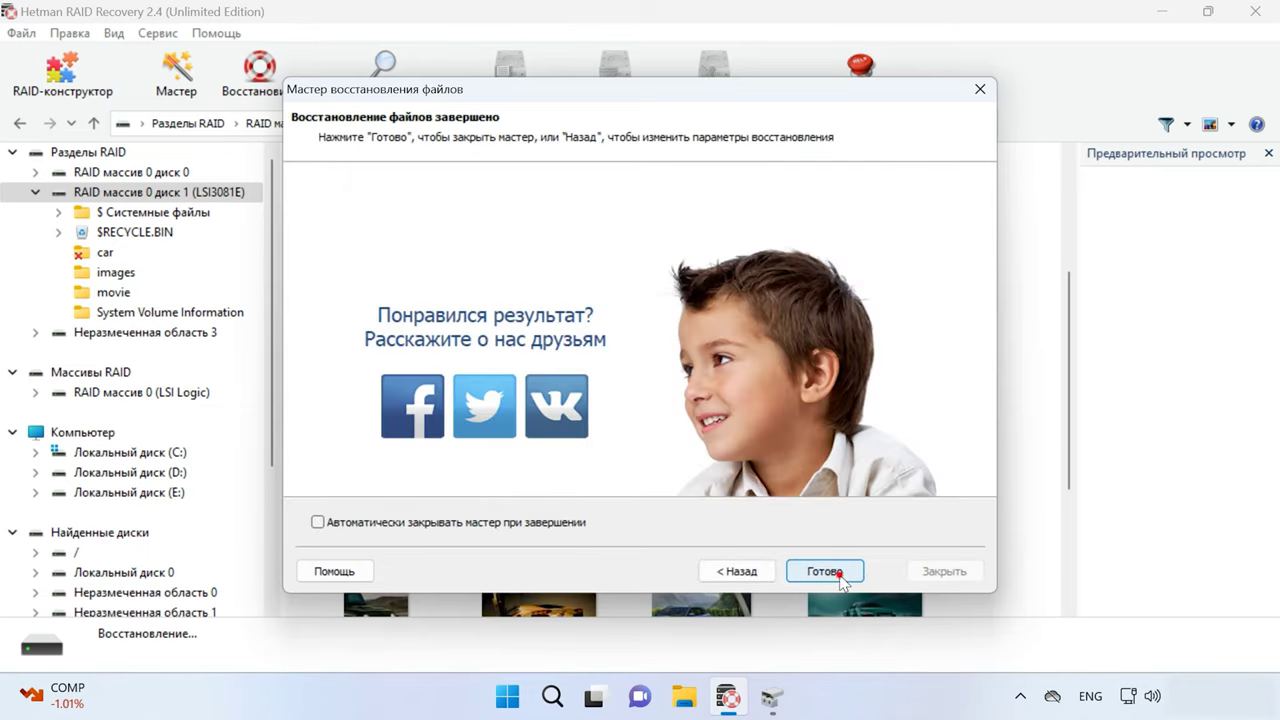
click(825, 572)
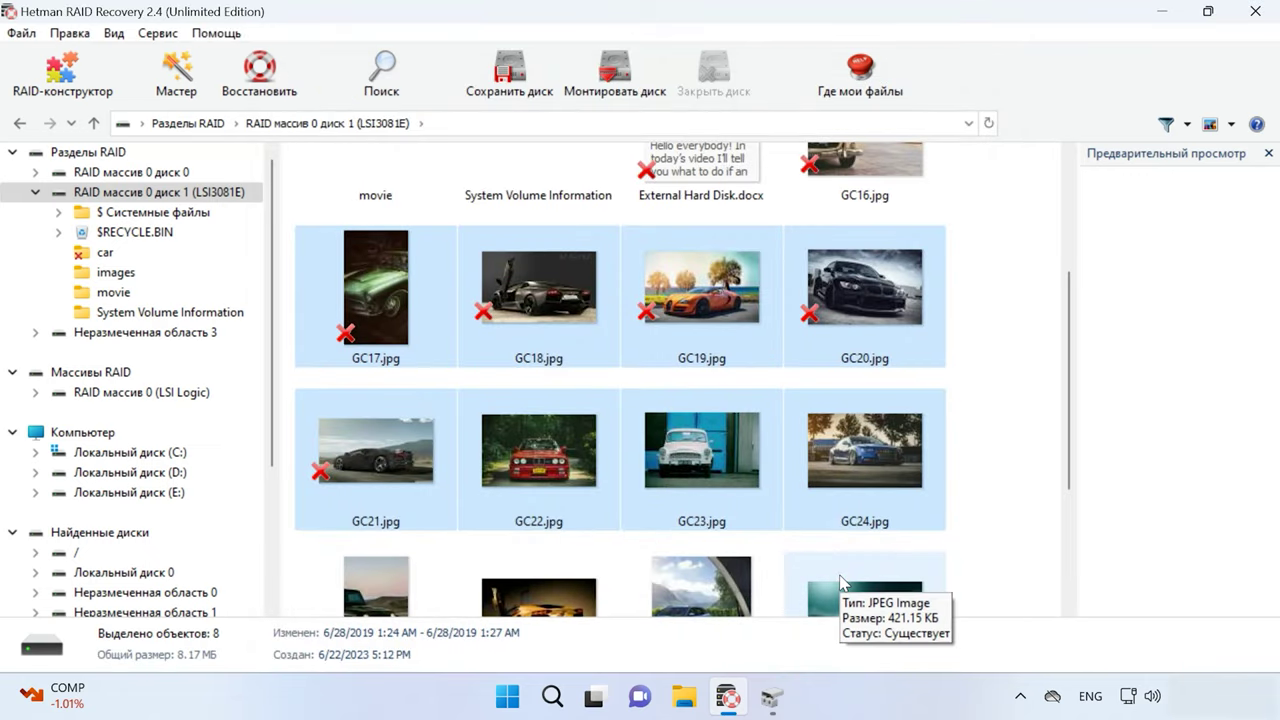
- Switch to File Explorer and open folder 1 on Local Disk (C:) to check the recovered images
click(686, 700)
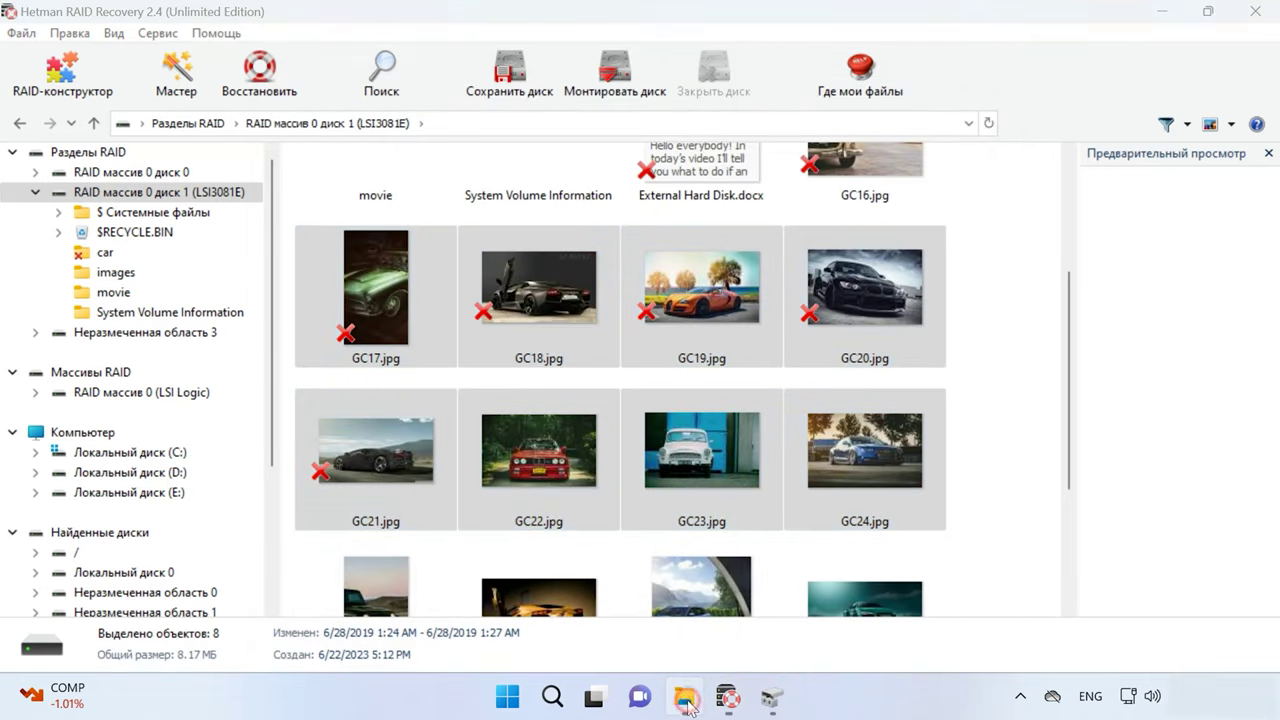
double_click(351, 203)
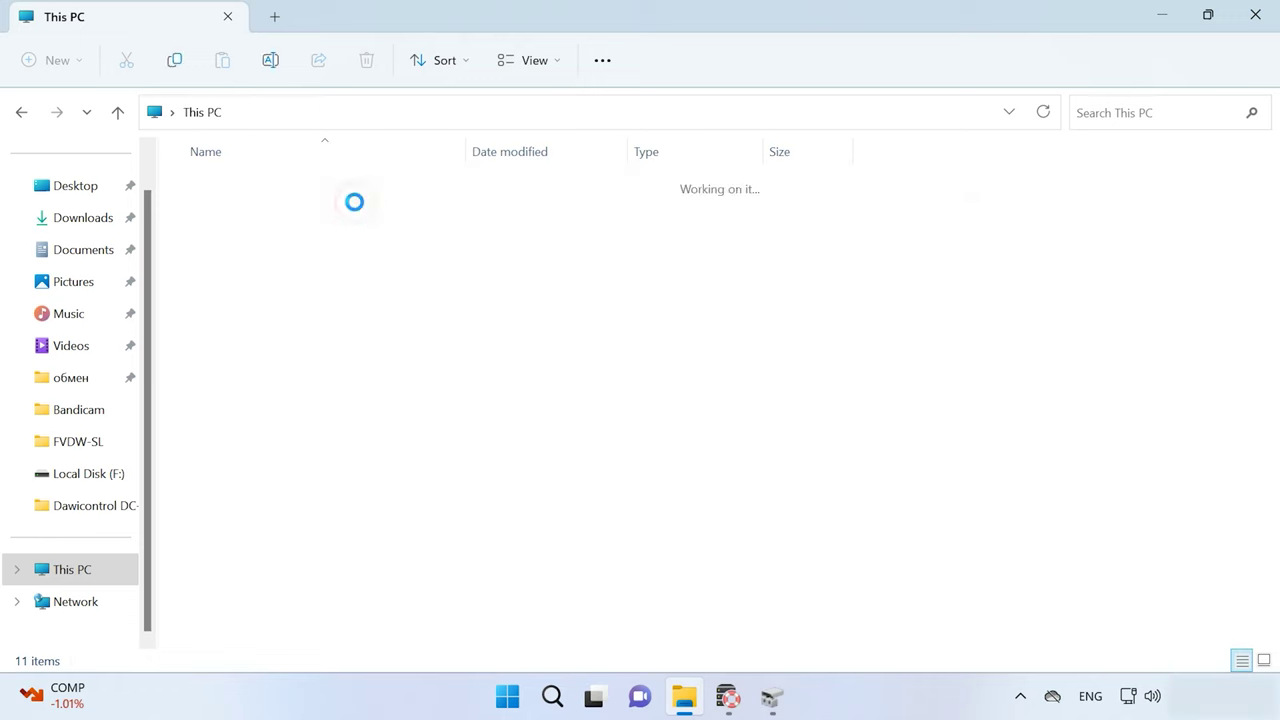
click(228, 188)
double_click(228, 188)
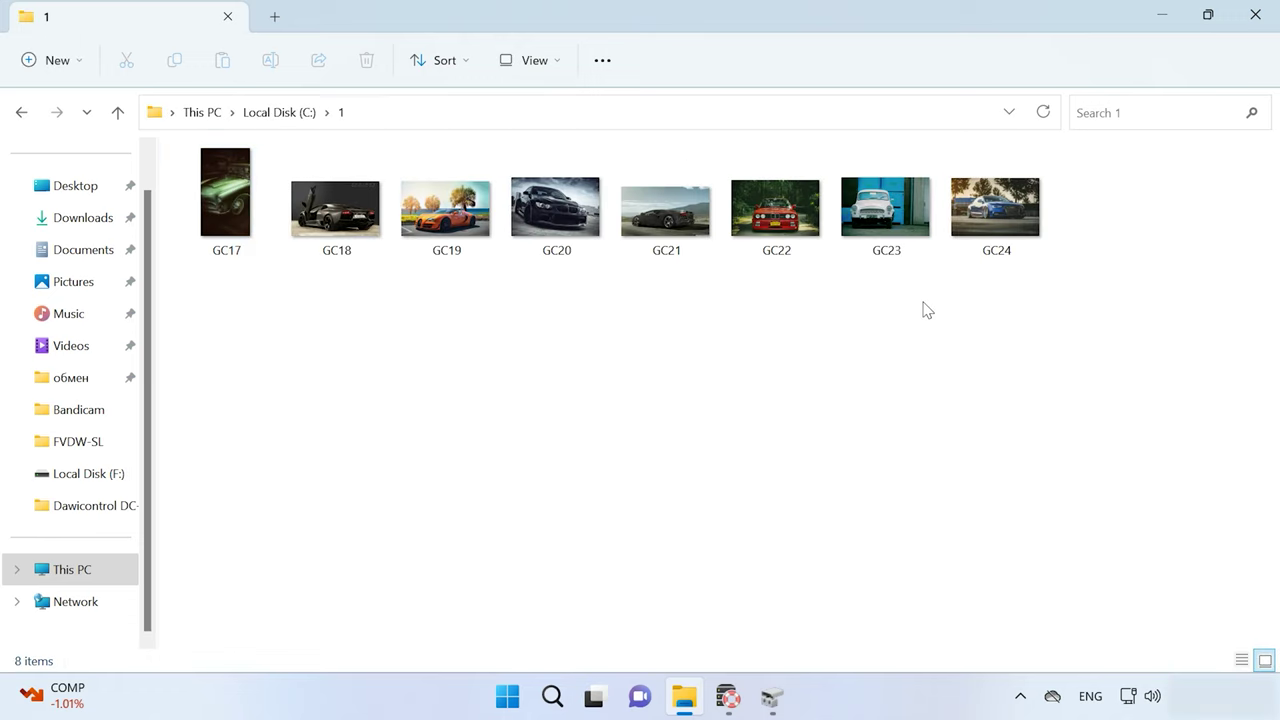
- Back in Hetman RAID Recovery, reanalyze RAID array 0 disk 1 (LSI3081E) using full analysis for NTFS with deep analysis
click(727, 698)
click(98, 432)
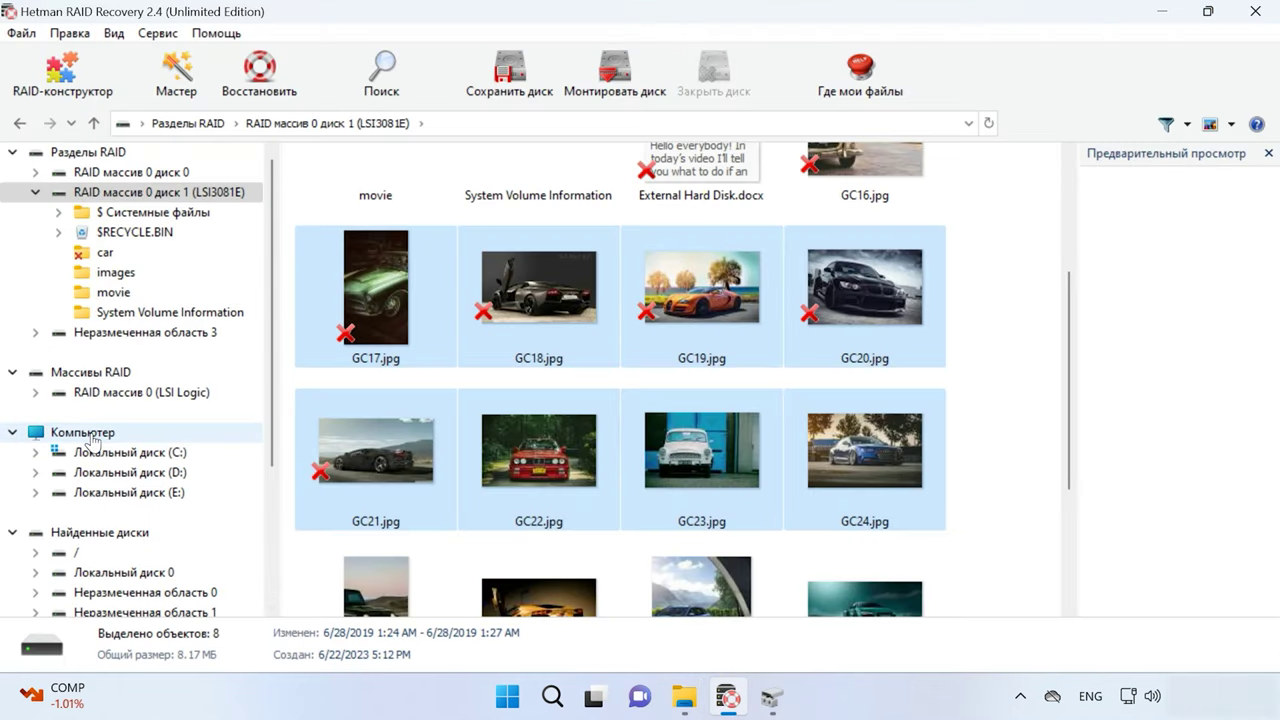
right_click(740, 243)
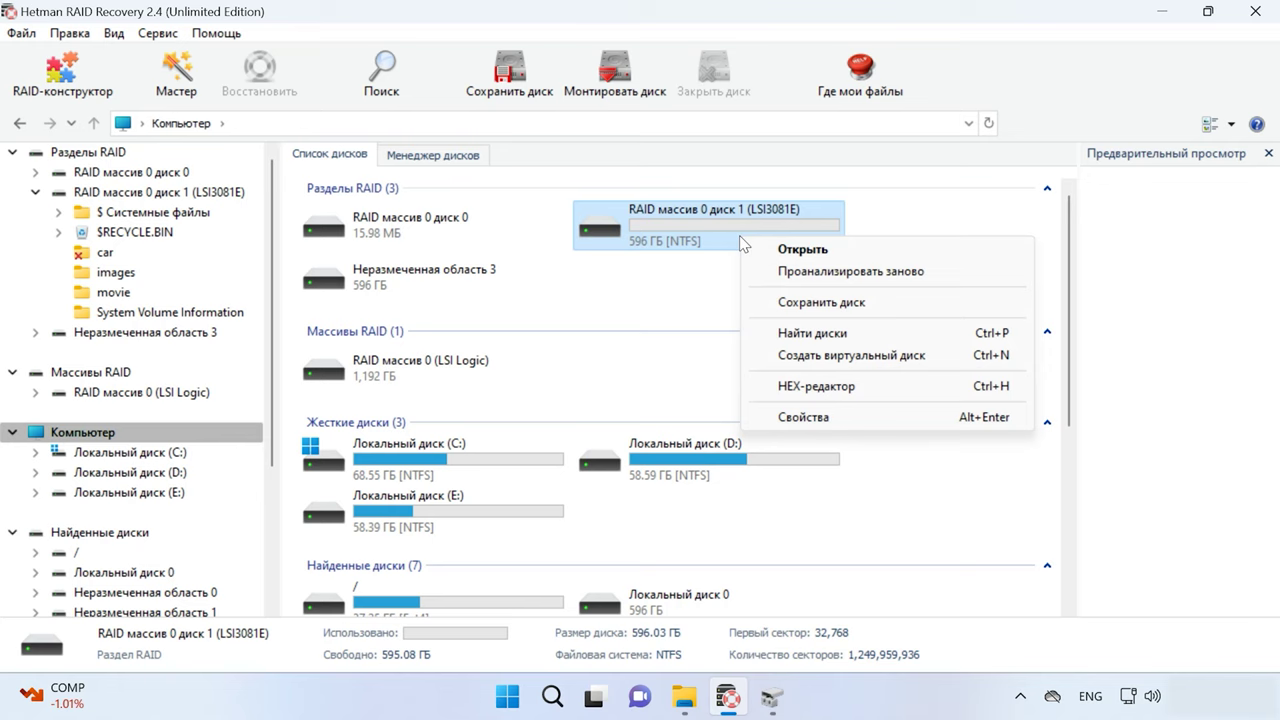
click(868, 273)
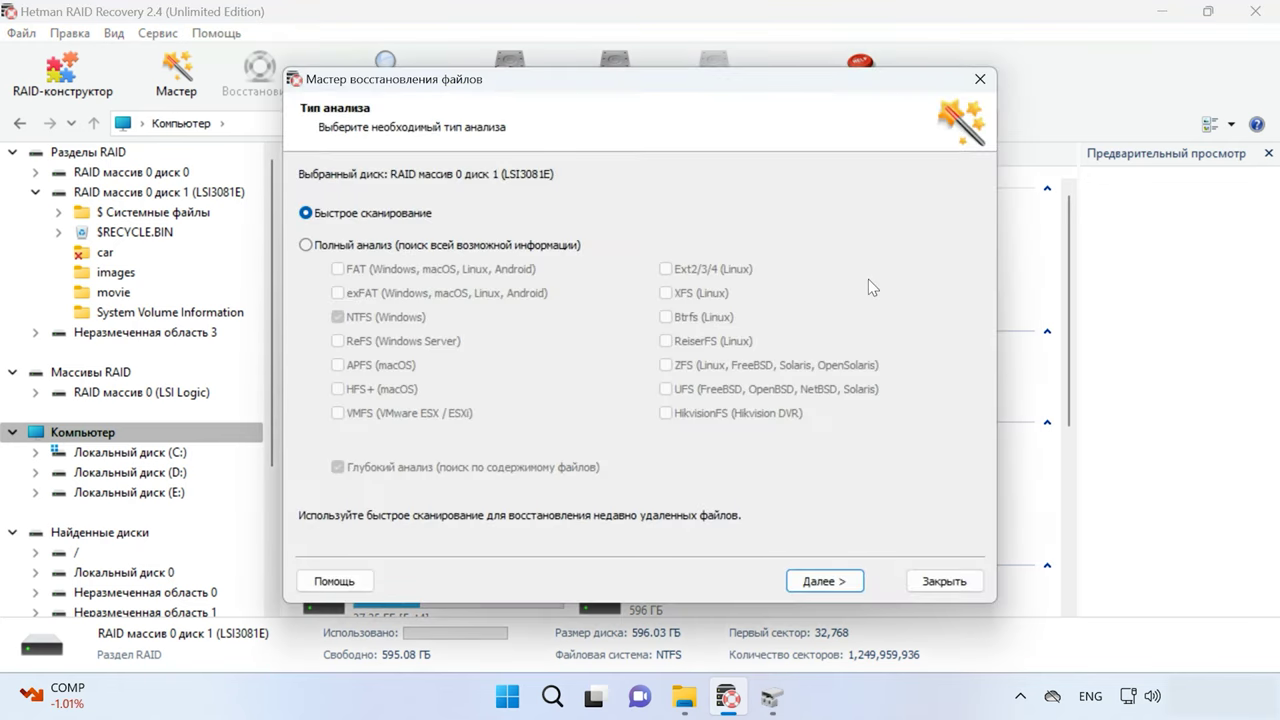
click(352, 247)
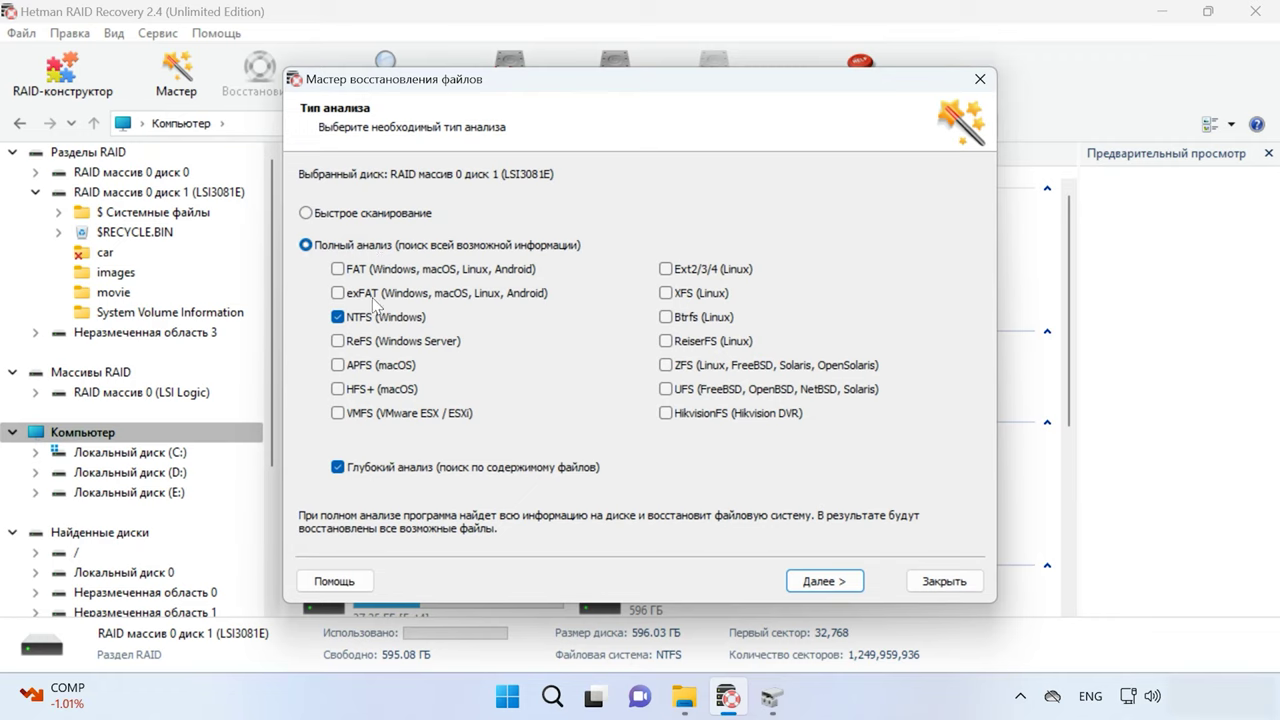
click(361, 473)
click(455, 472)
click(839, 585)
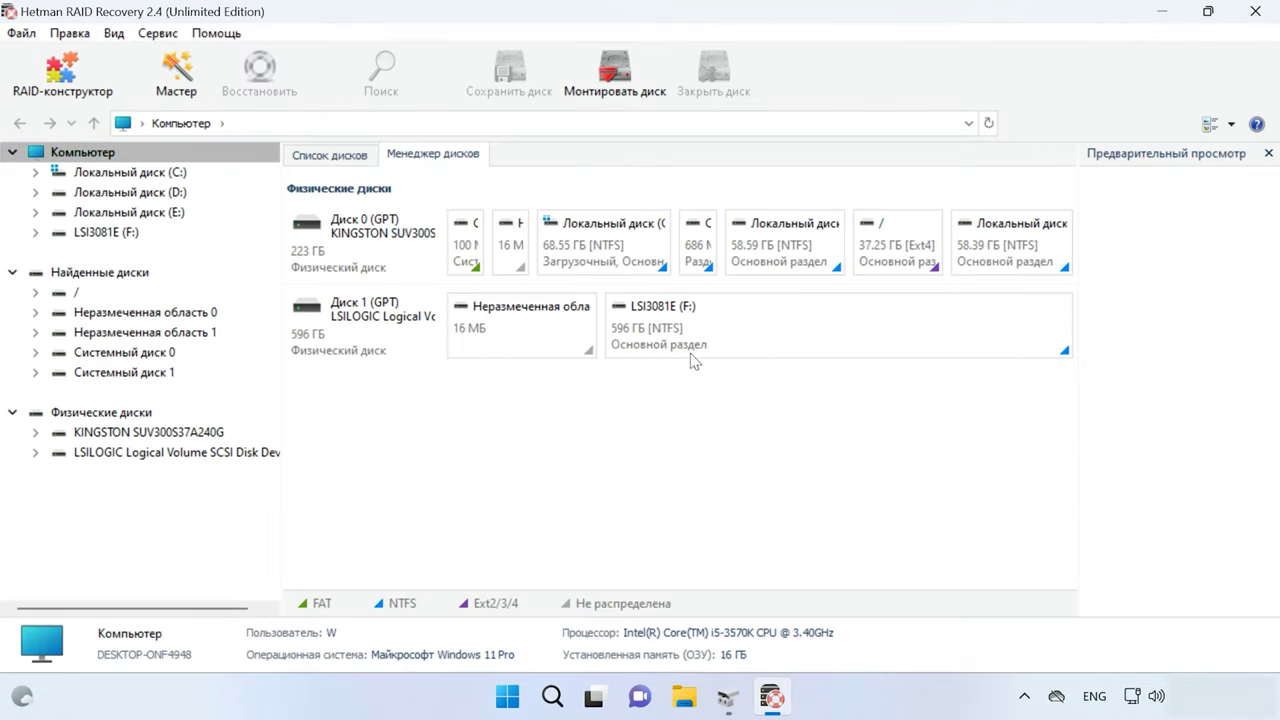
- Open the LSI3081E (F:) partition in the disk manager and analyze it with a fast scan
click(714, 325)
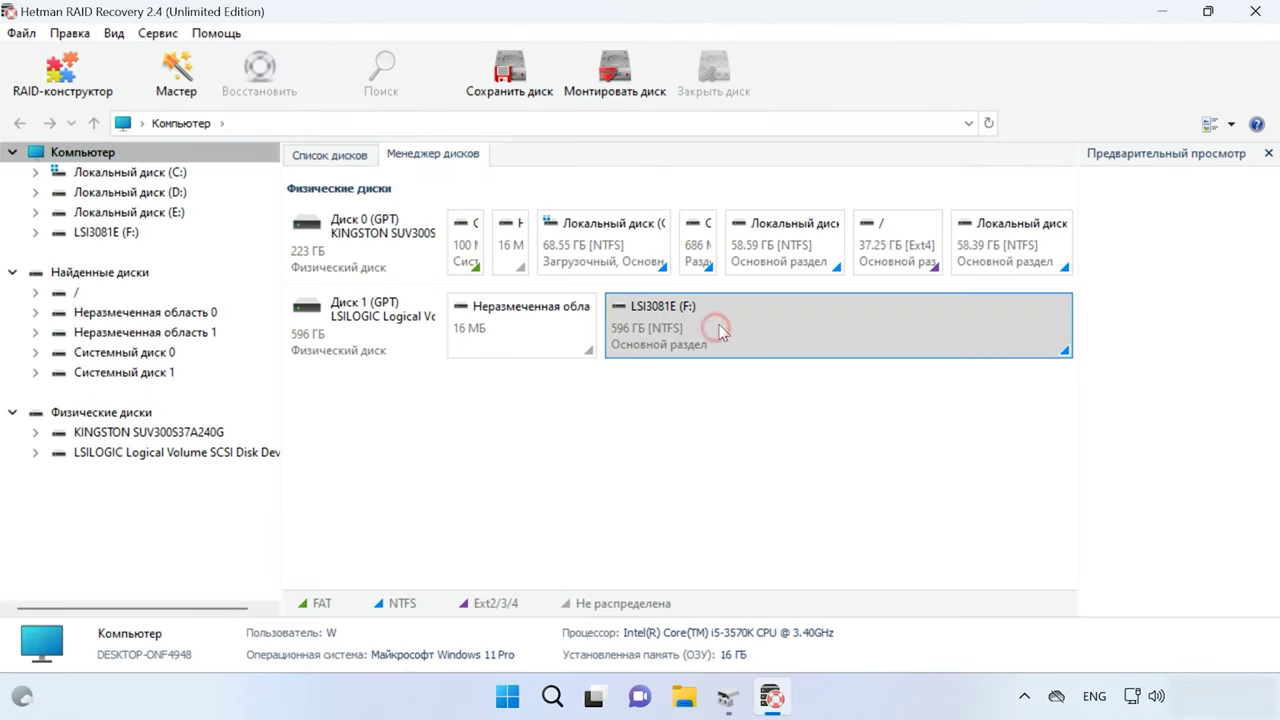
right_click(800, 319)
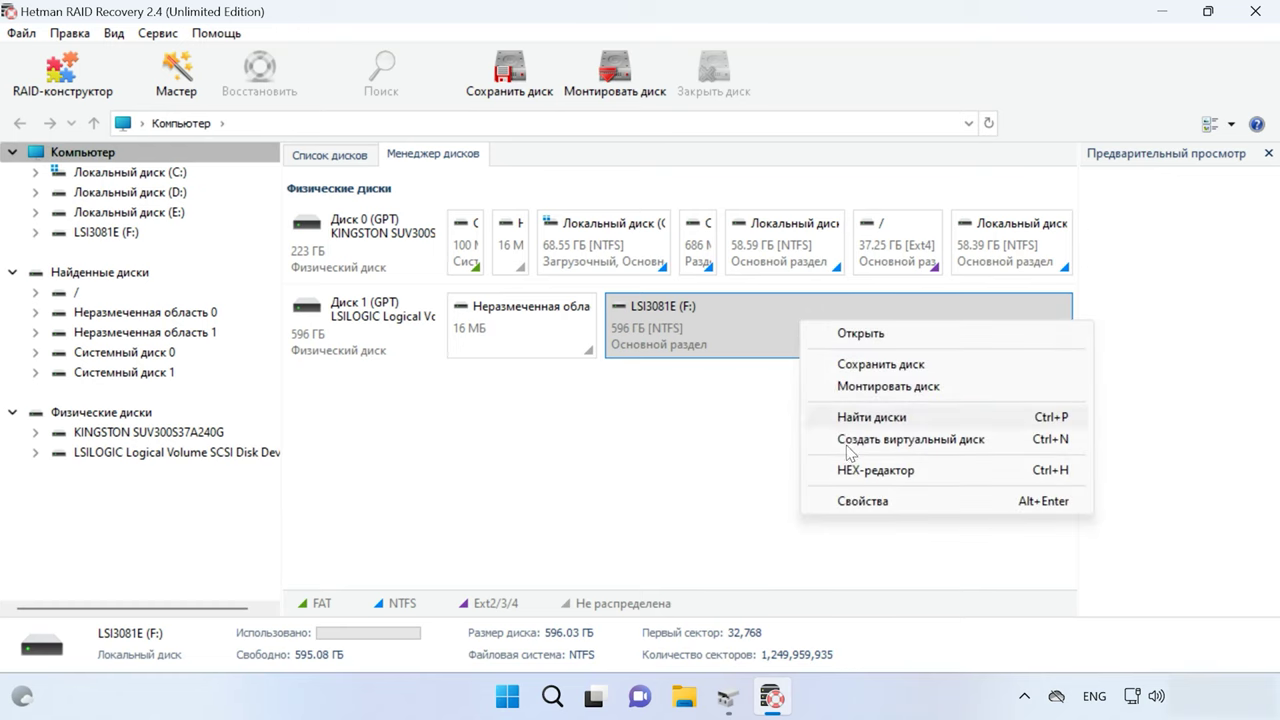
click(891, 339)
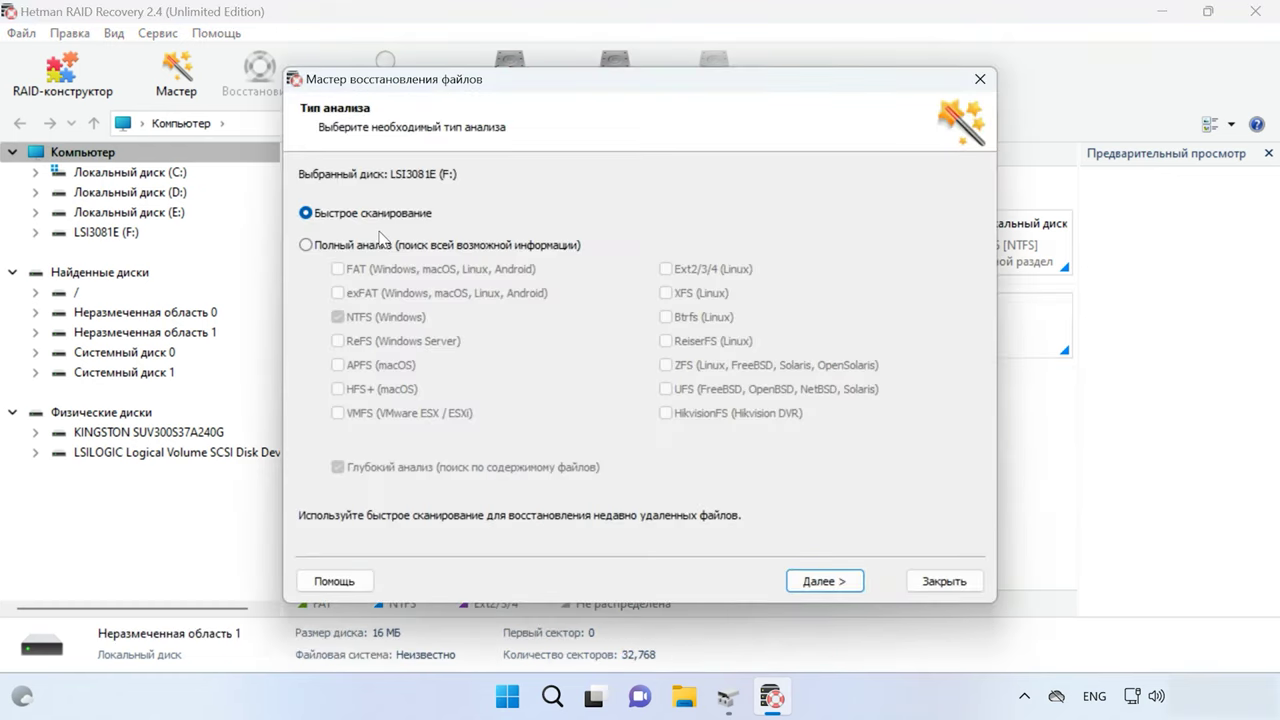
click(850, 582)
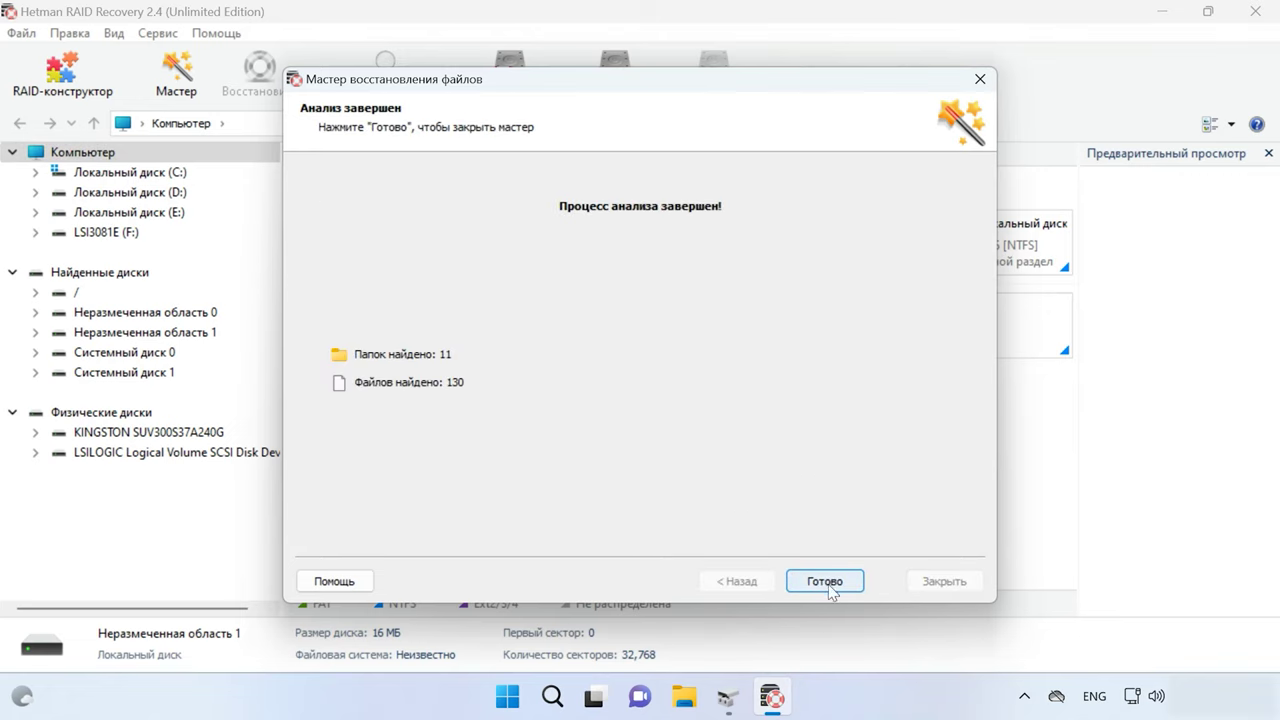
click(825, 582)
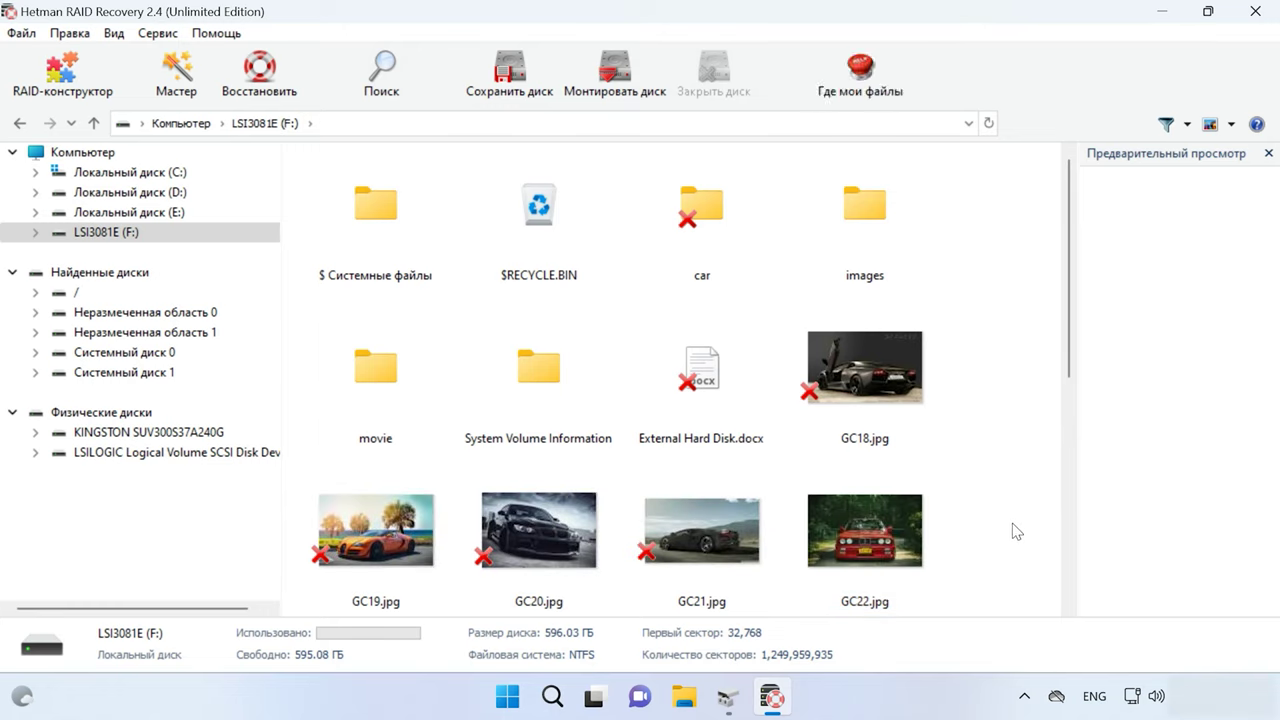
- Look through the files found on LSI3081E (F:) and preview the deleted image GC18.jpg
scroll(1016, 531, down, 5)
scroll(1016, 531, up, 5)
click(886, 393)
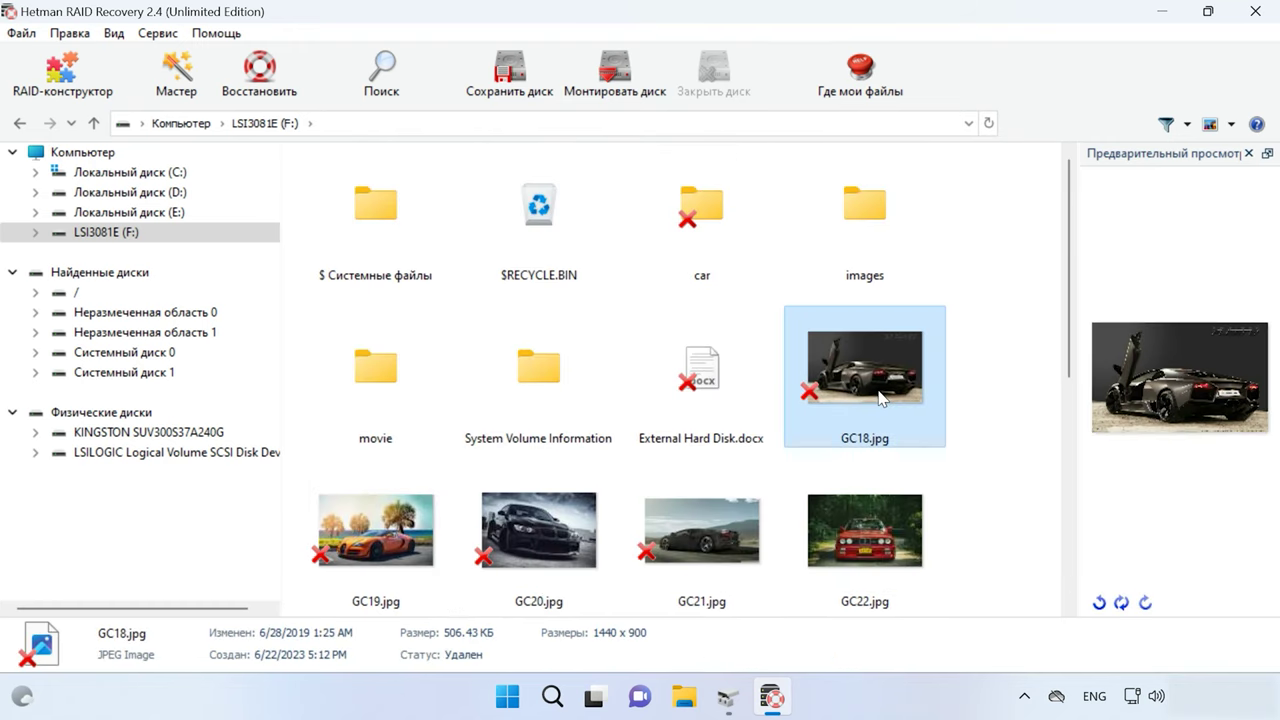
- Preview the deleted images GC21.jpg, GC20.jpg and GC19.jpg on LSI3081E (F:)
click(678, 566)
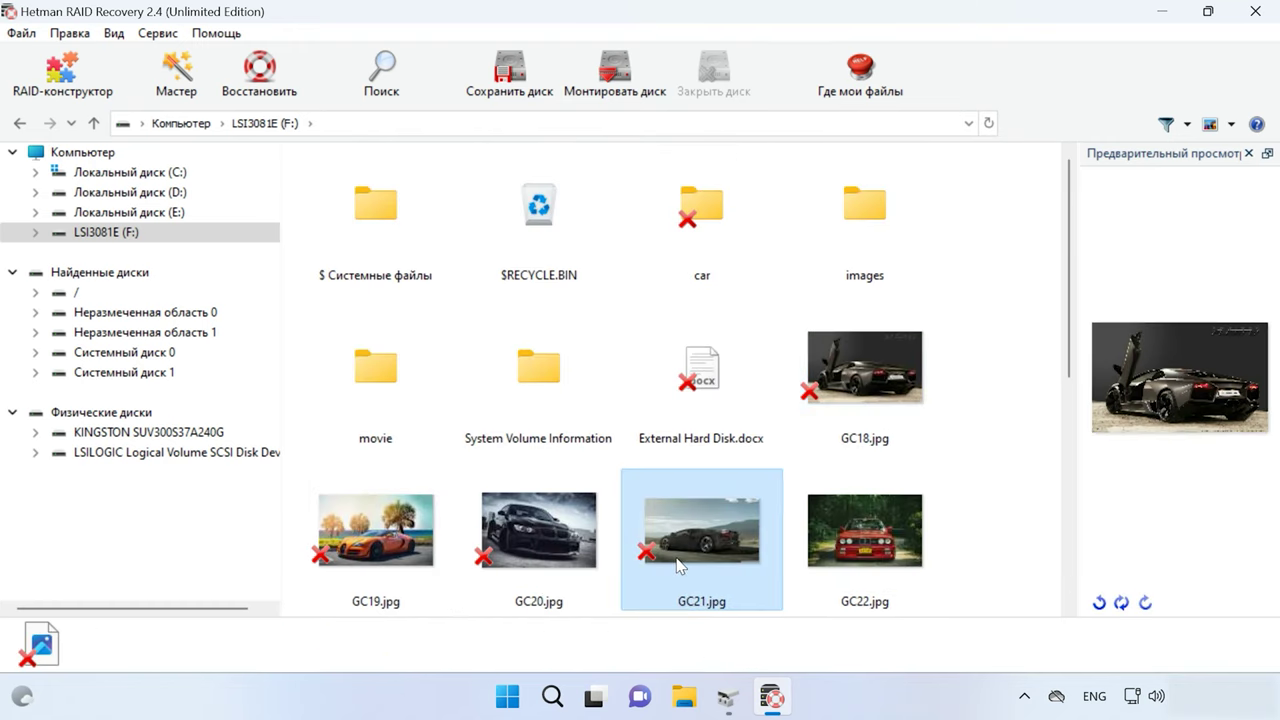
click(568, 545)
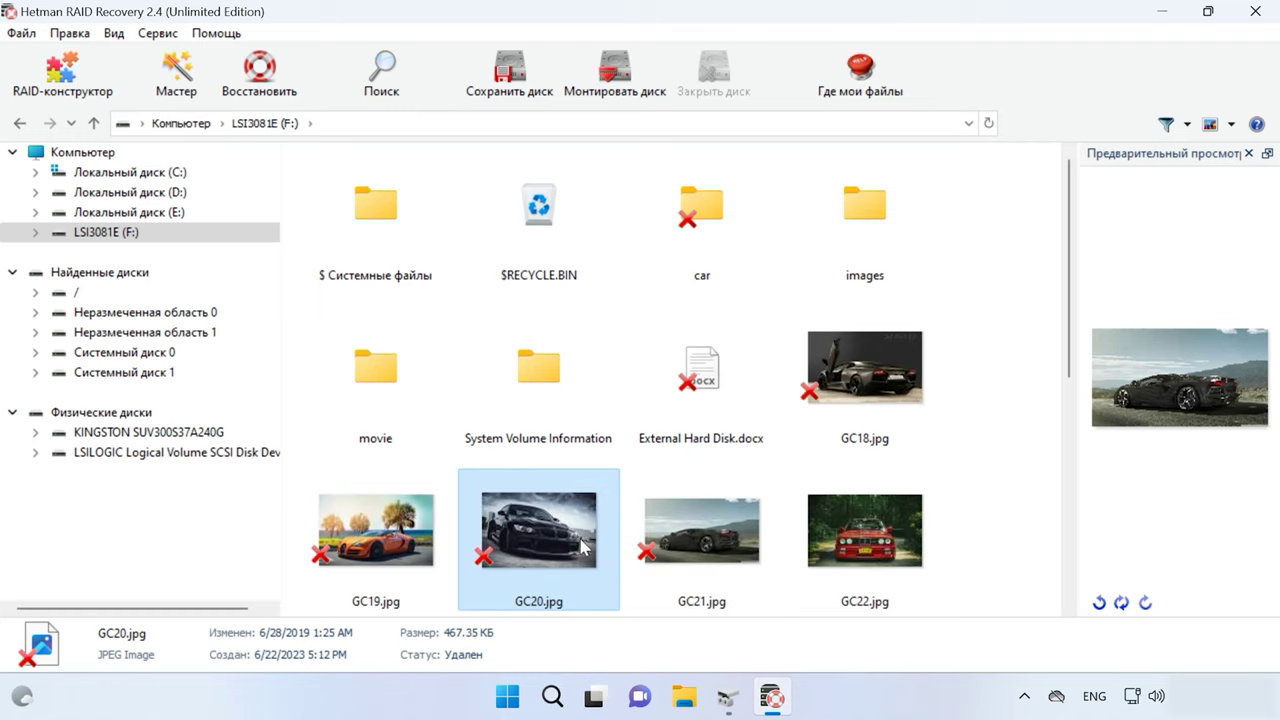
click(387, 545)
- Select the images GC19.jpg to GC22.jpg on LSI3081E (F:) and start recovering them
click(1001, 500)
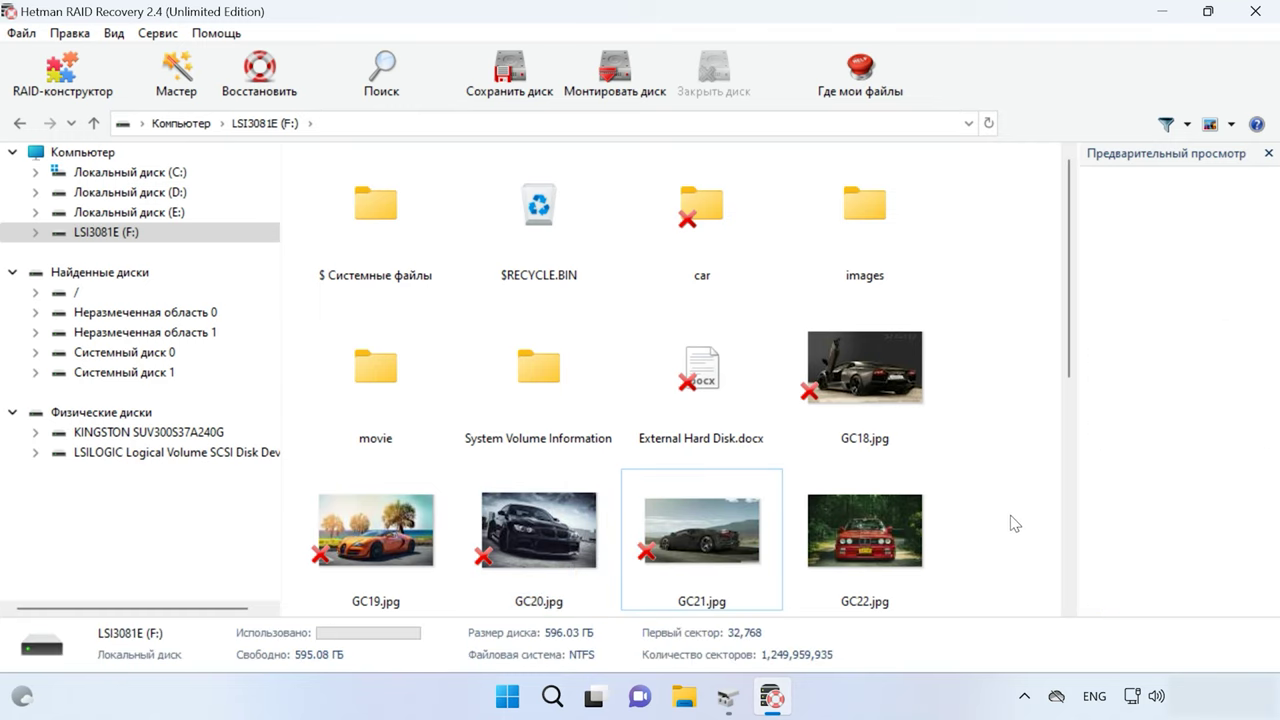
drag(1014, 523, 295, 526)
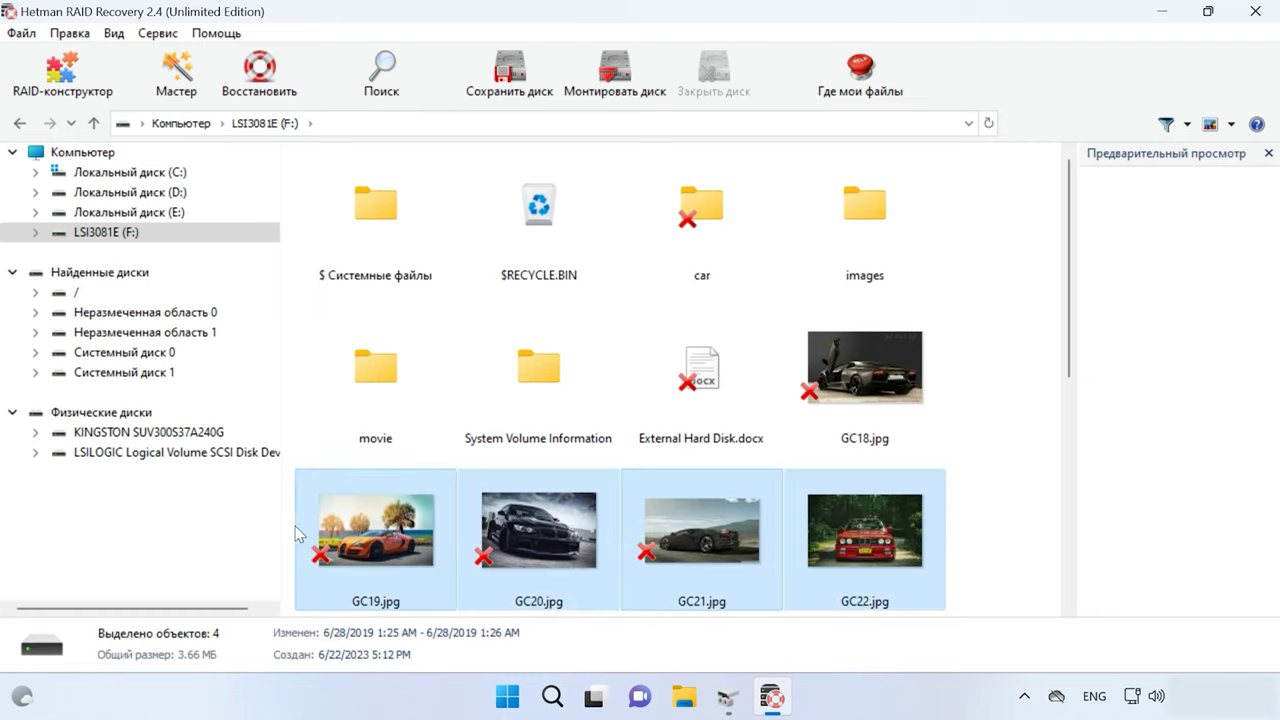
click(256, 104)
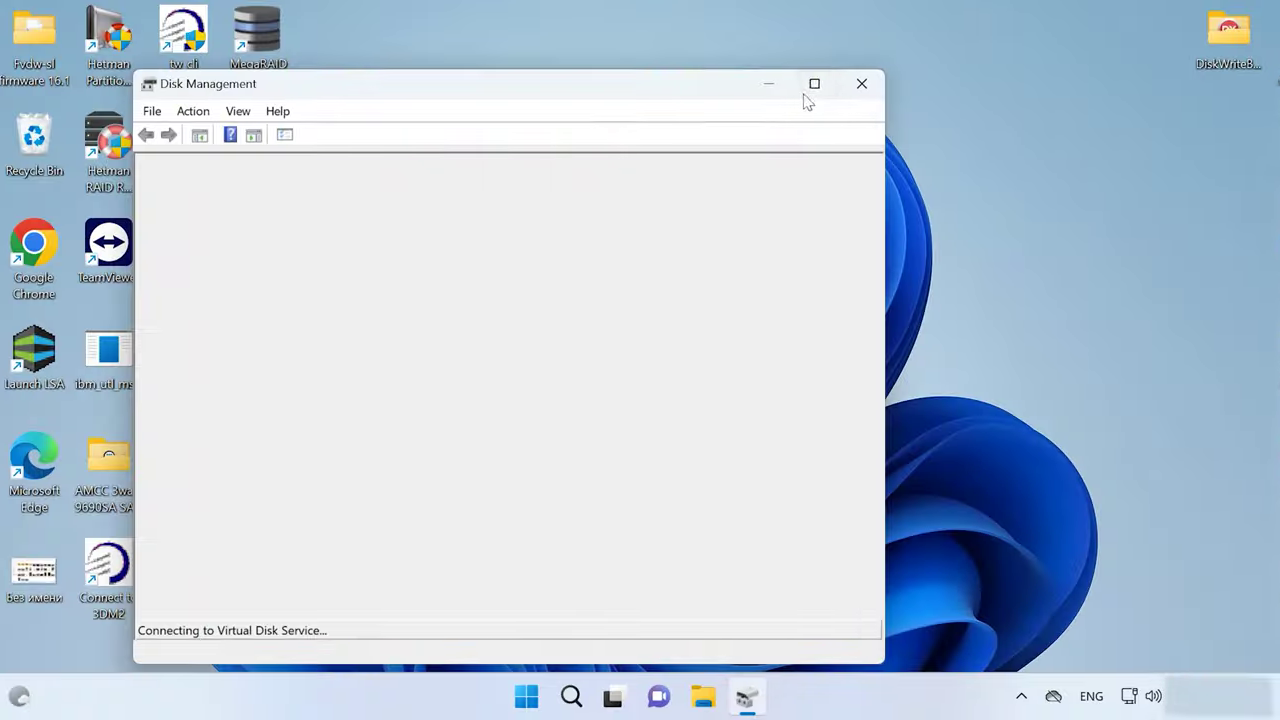
- Check Disk 1 in Disk Management and open the 3081R1 (F:) volume in File Explorer
click(808, 88)
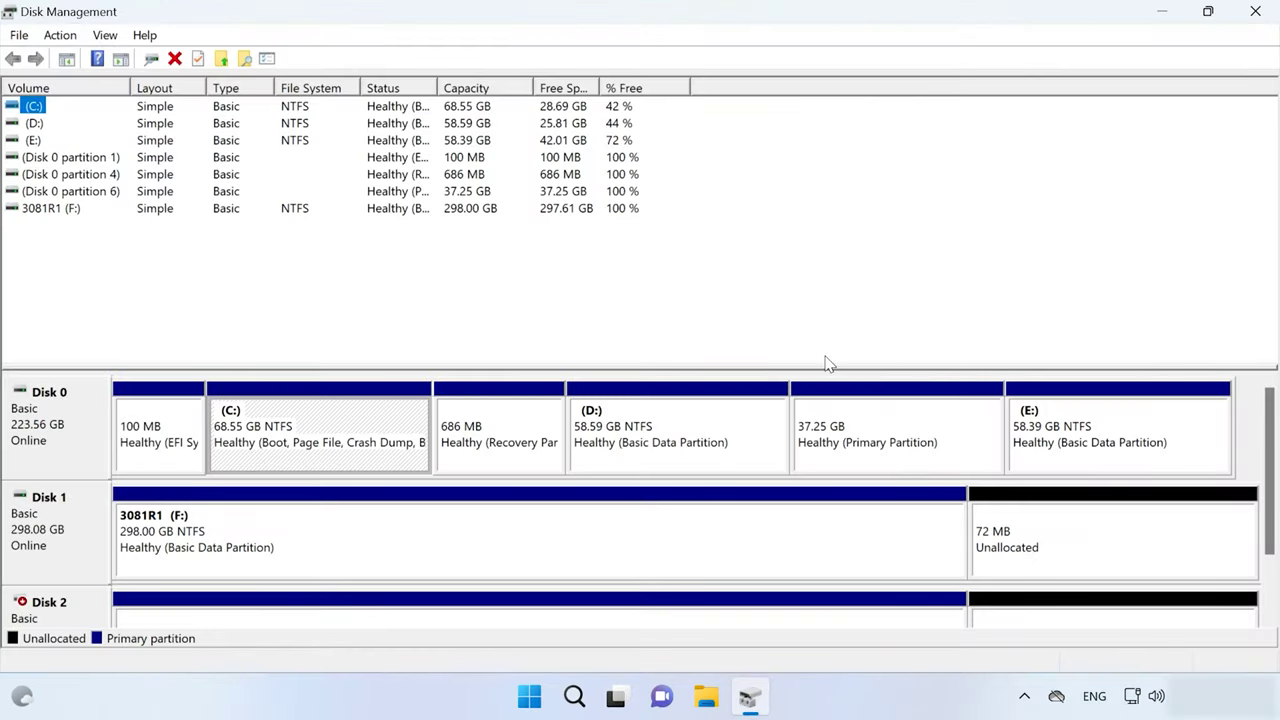
click(33, 552)
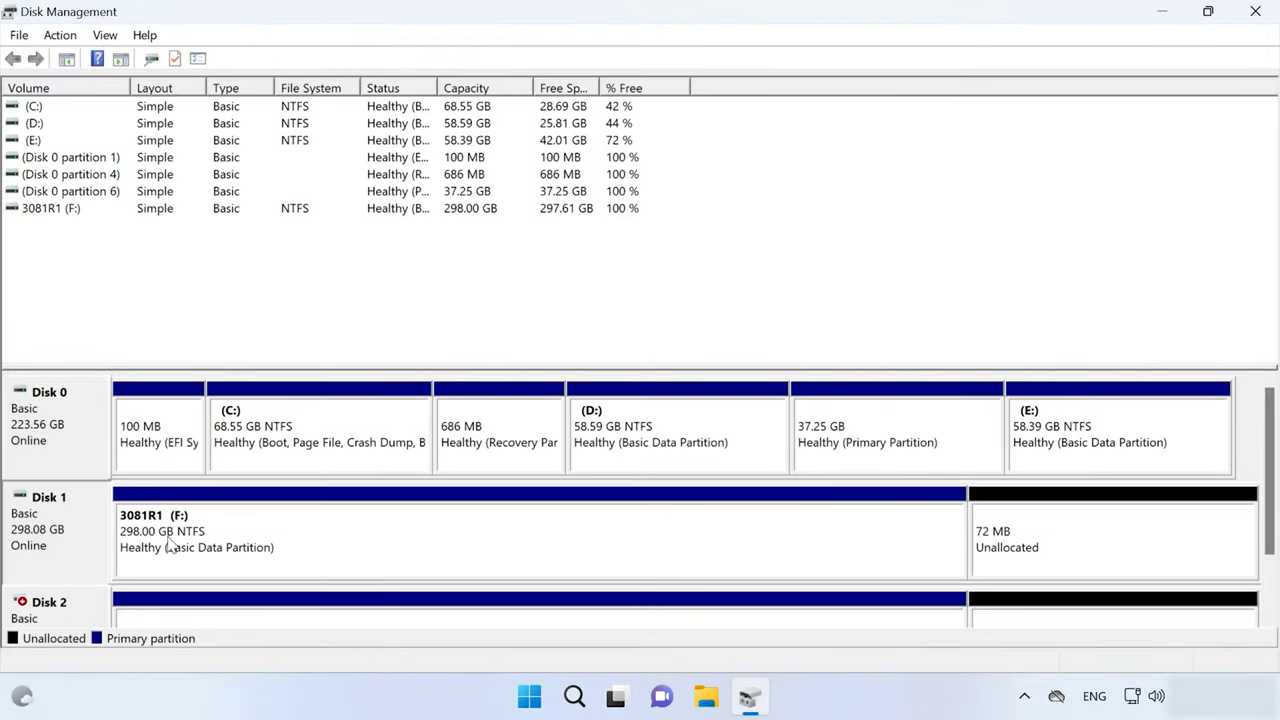
click(706, 697)
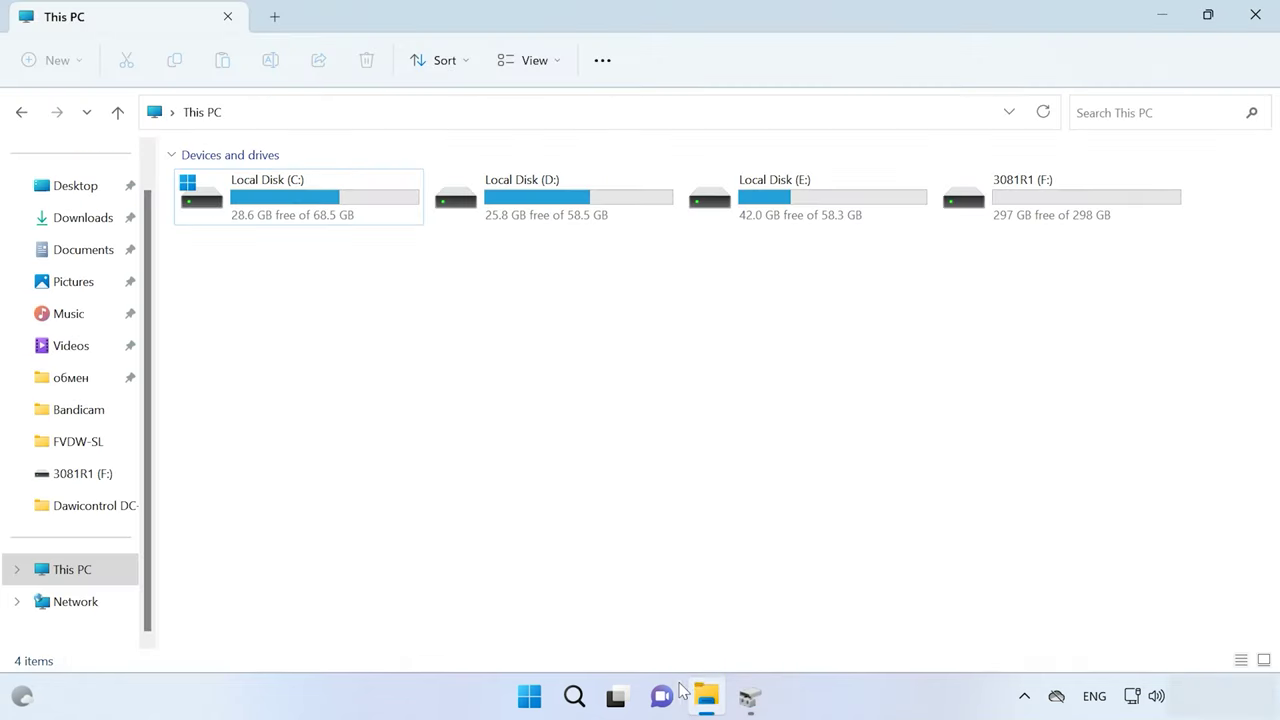
click(1064, 222)
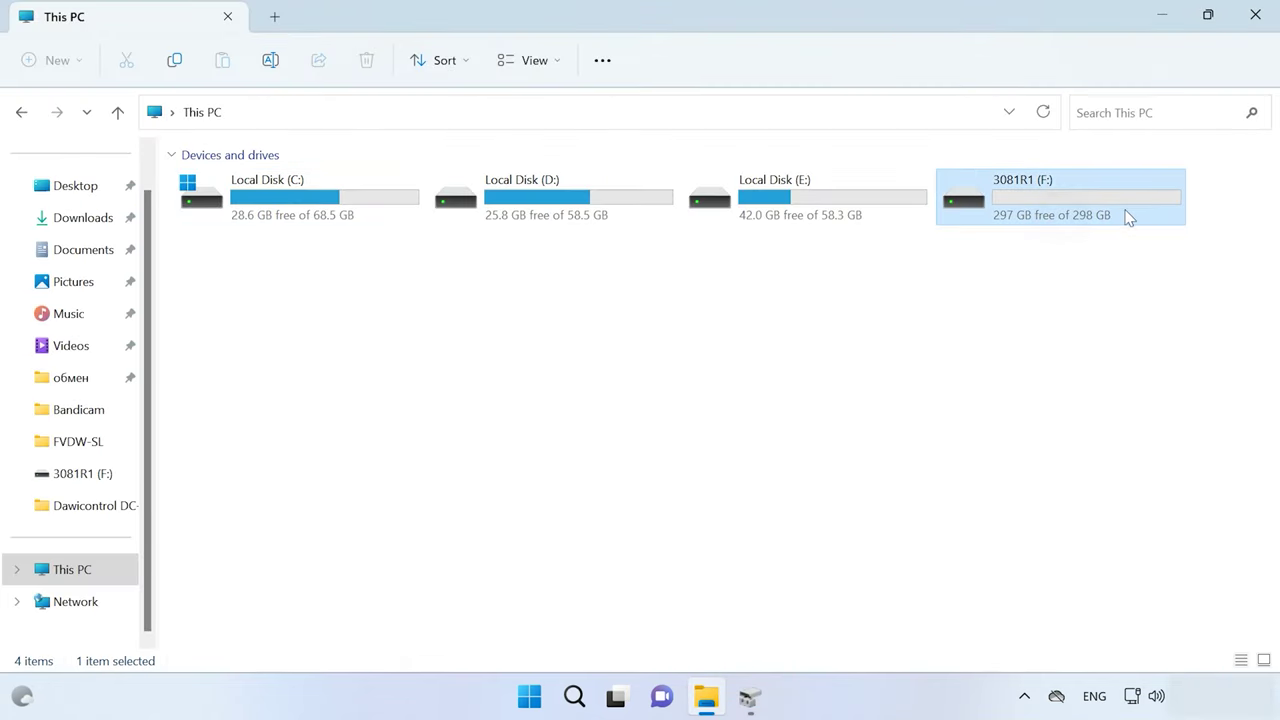
double_click(1072, 208)
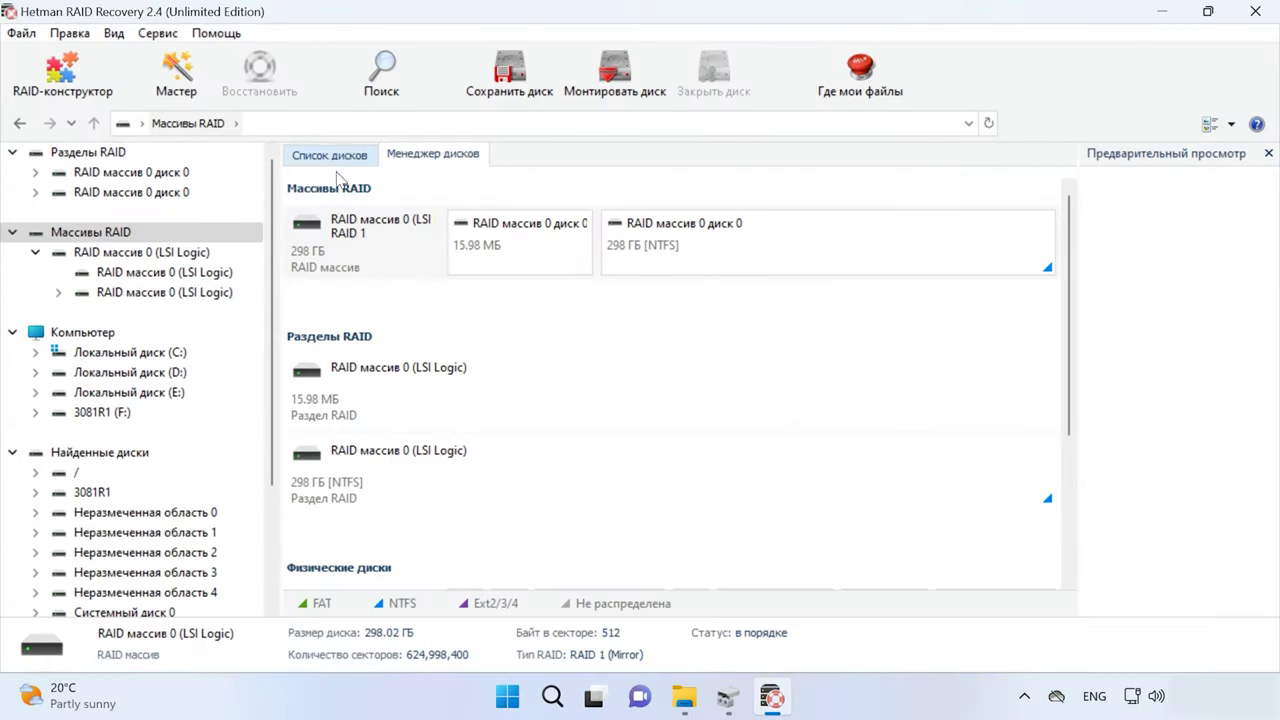
- In Hetman RAID Recovery, open the 298 GB NTFS partition of the RAID 1 array and analyze it with a fast scan
click(343, 243)
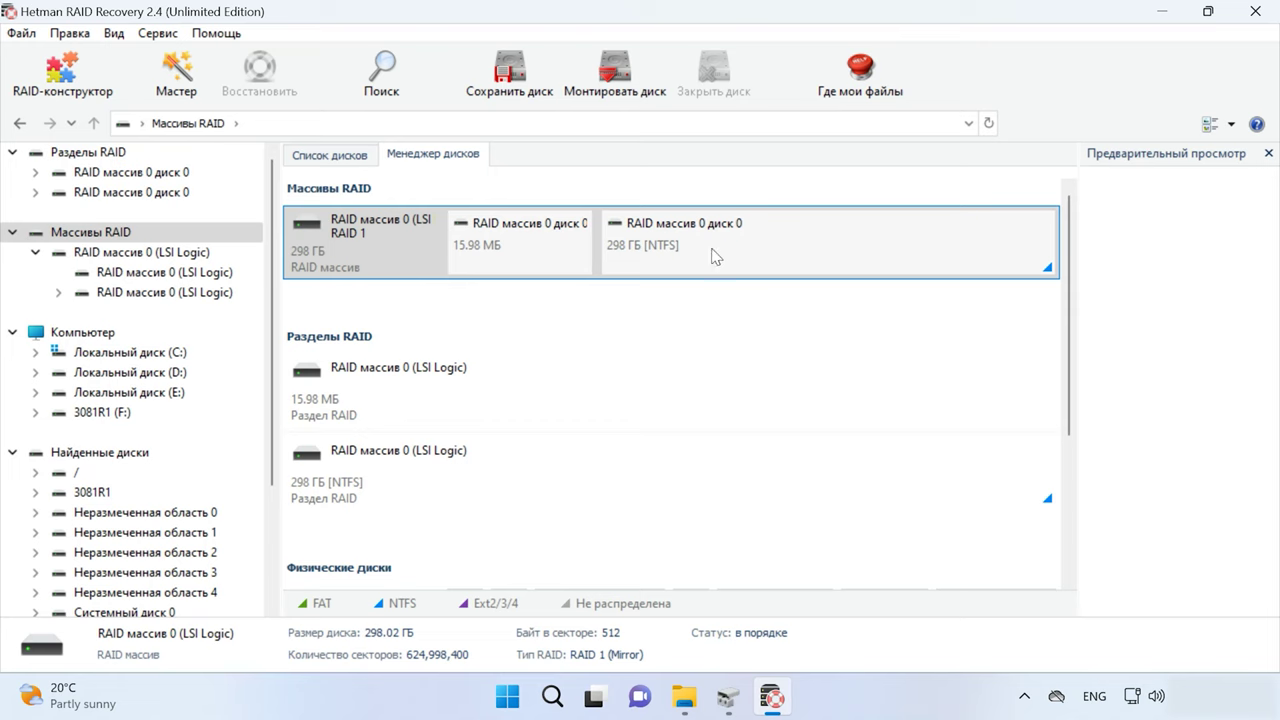
right_click(804, 258)
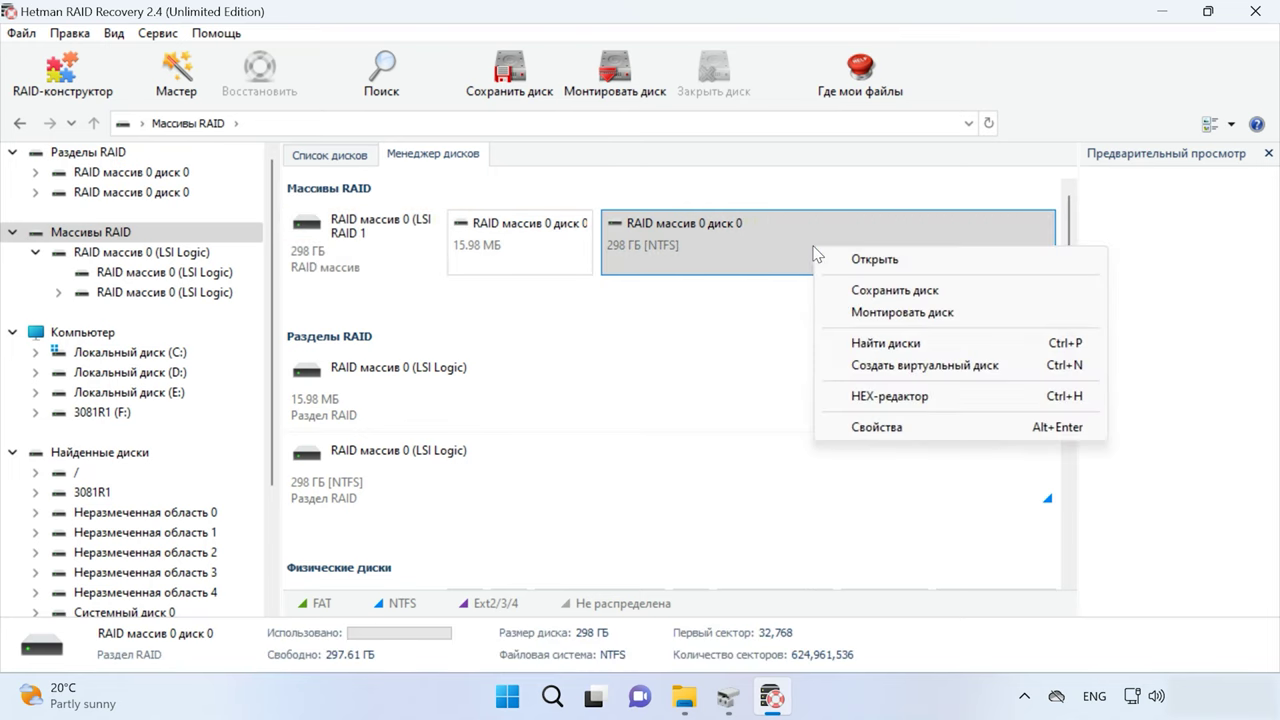
click(886, 266)
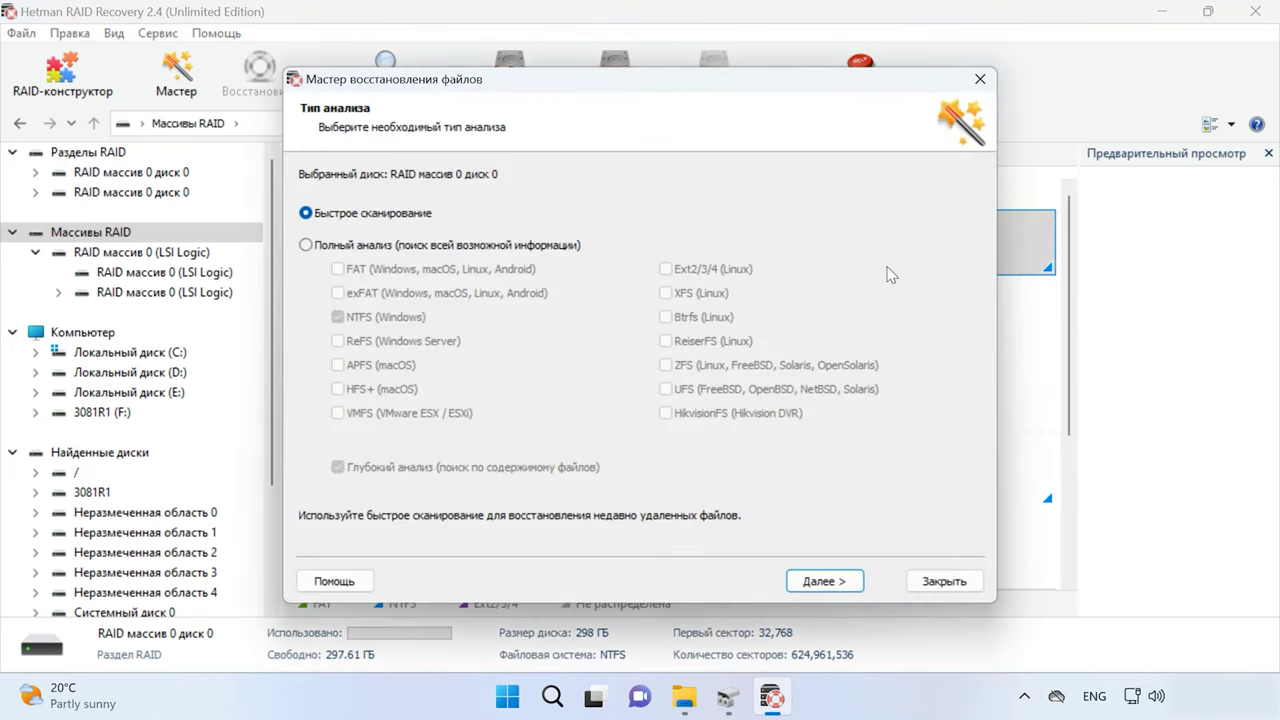
click(822, 586)
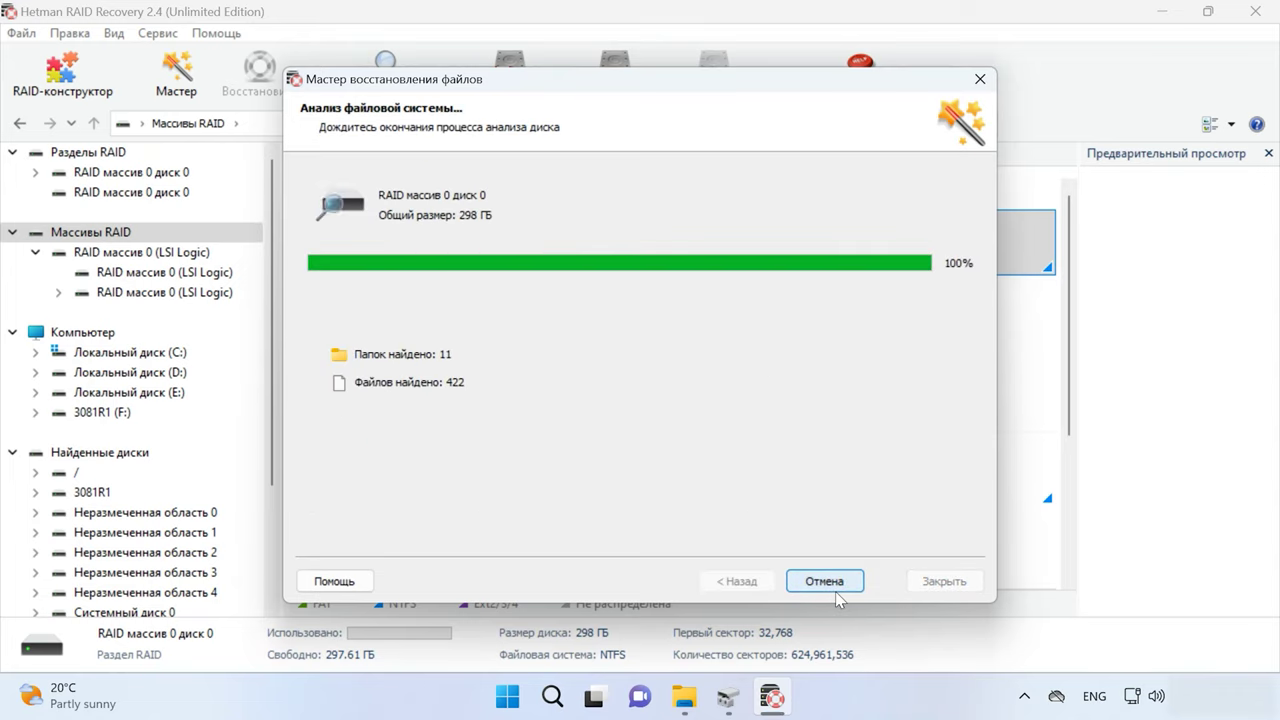
click(825, 584)
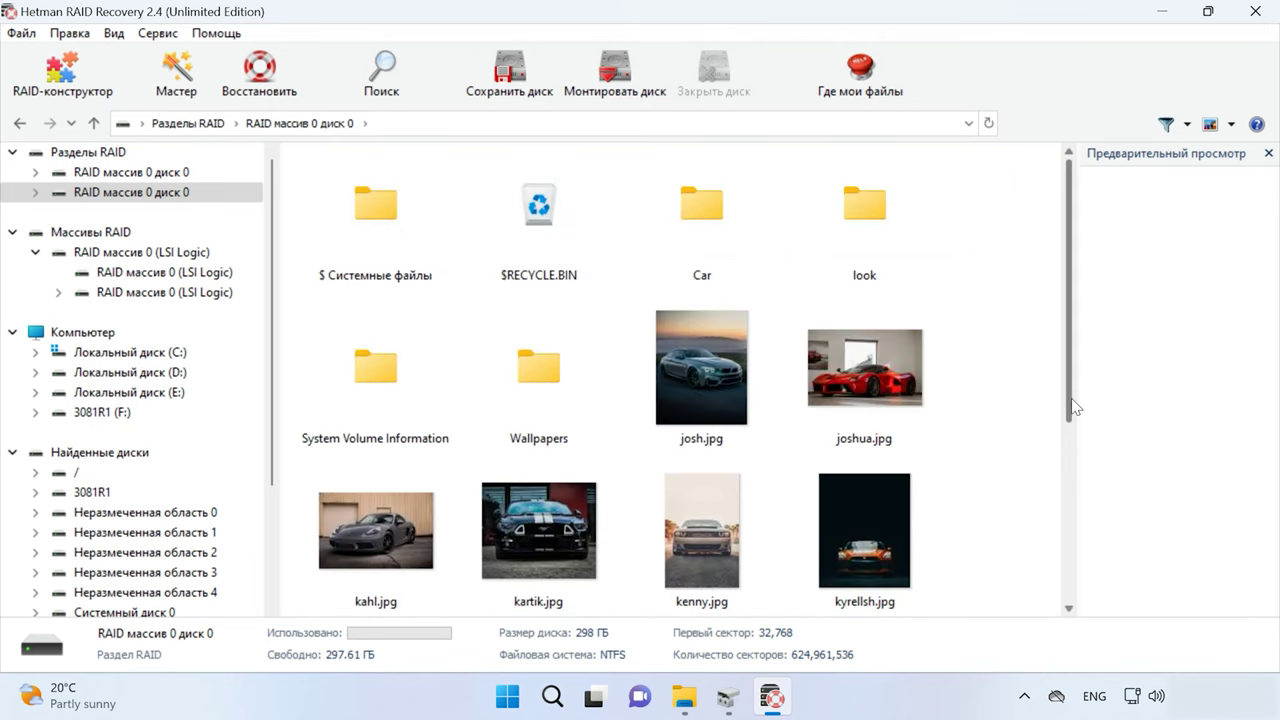
drag(1068, 425, 1074, 371)
drag(1001, 349, 668, 580)
click(236, 97)
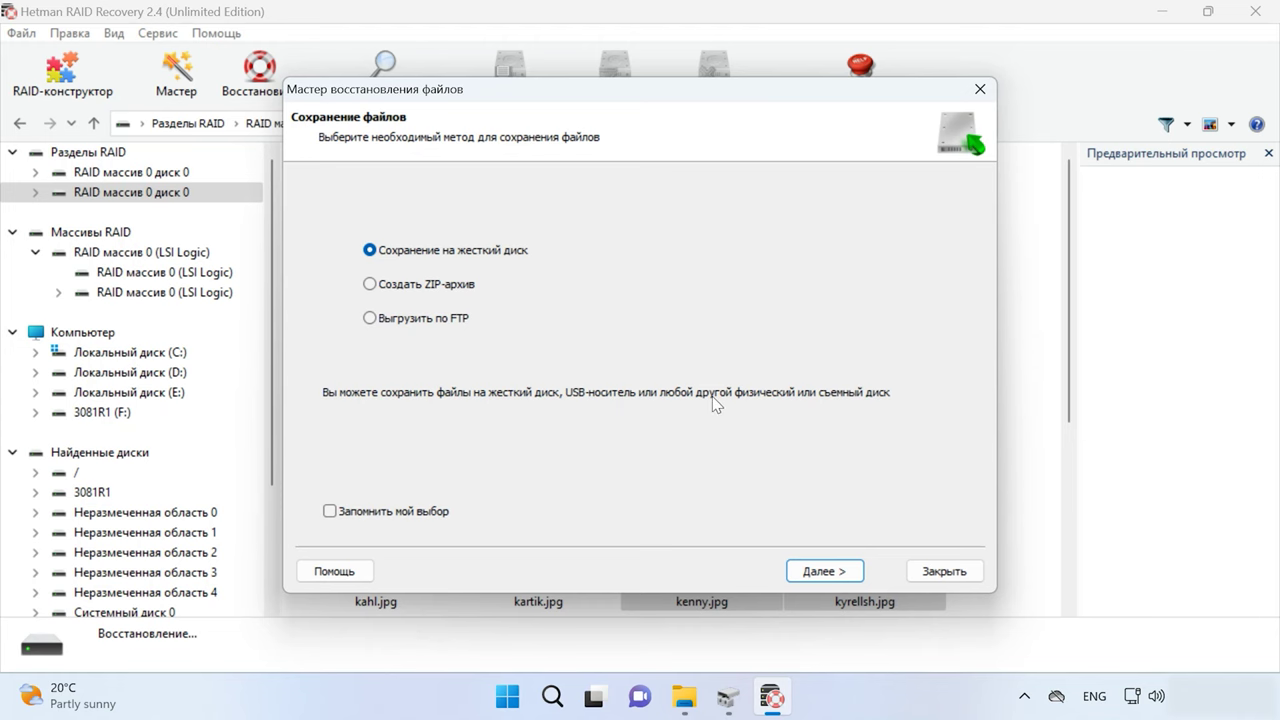
click(943, 571)
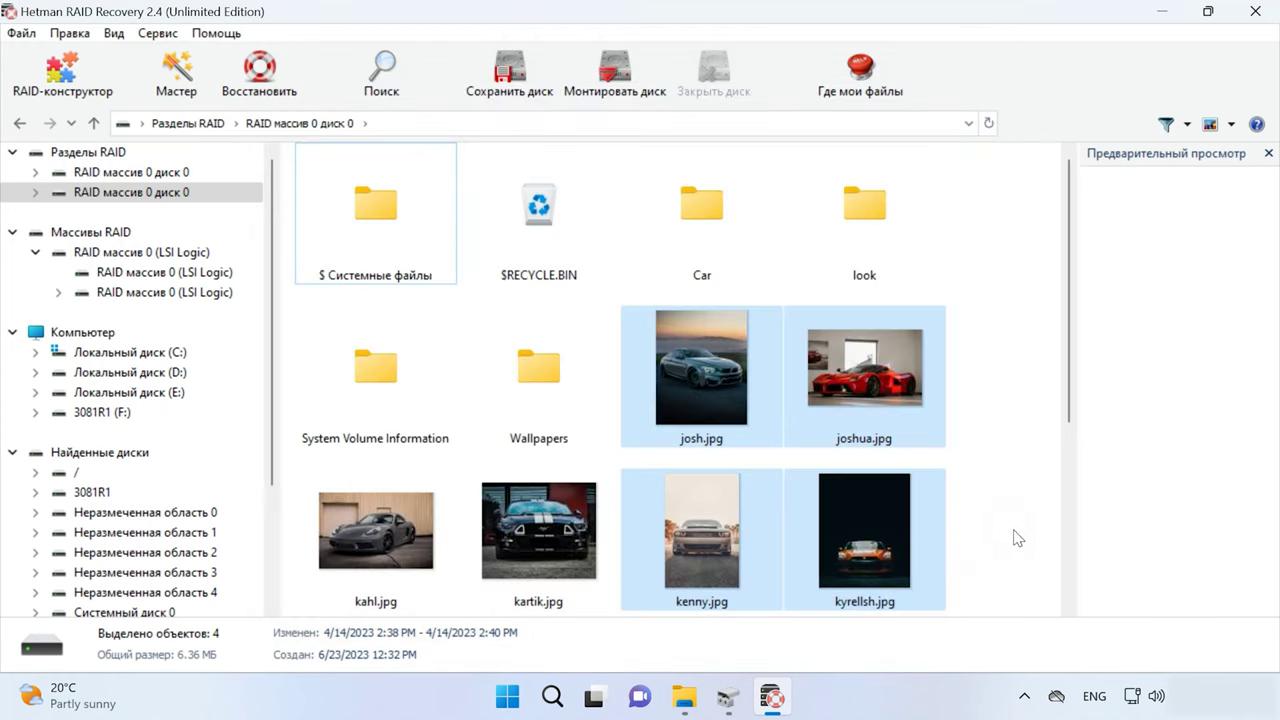
click(1014, 534)
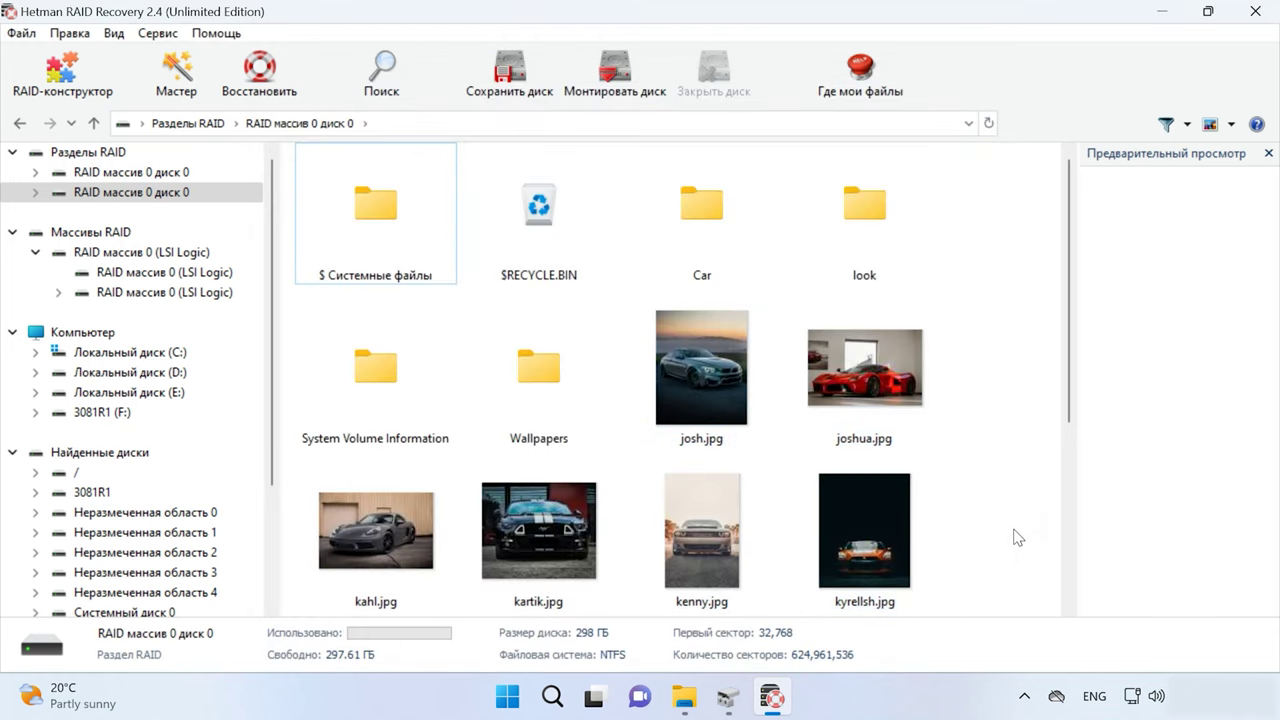